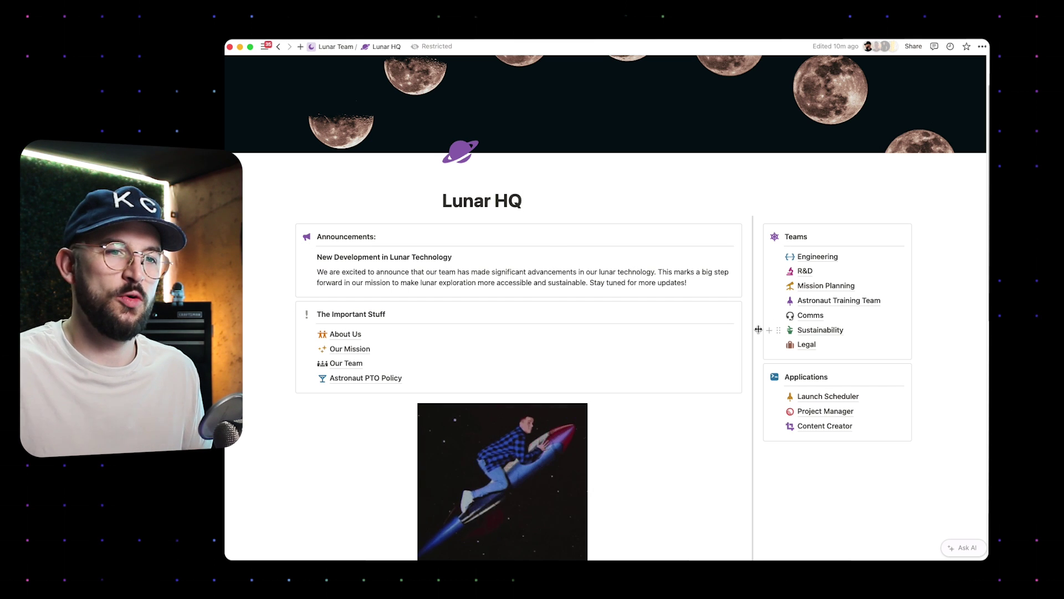
- On the Project Manager page, create a project titled 'Develop Lander' and close its page
click(821, 410)
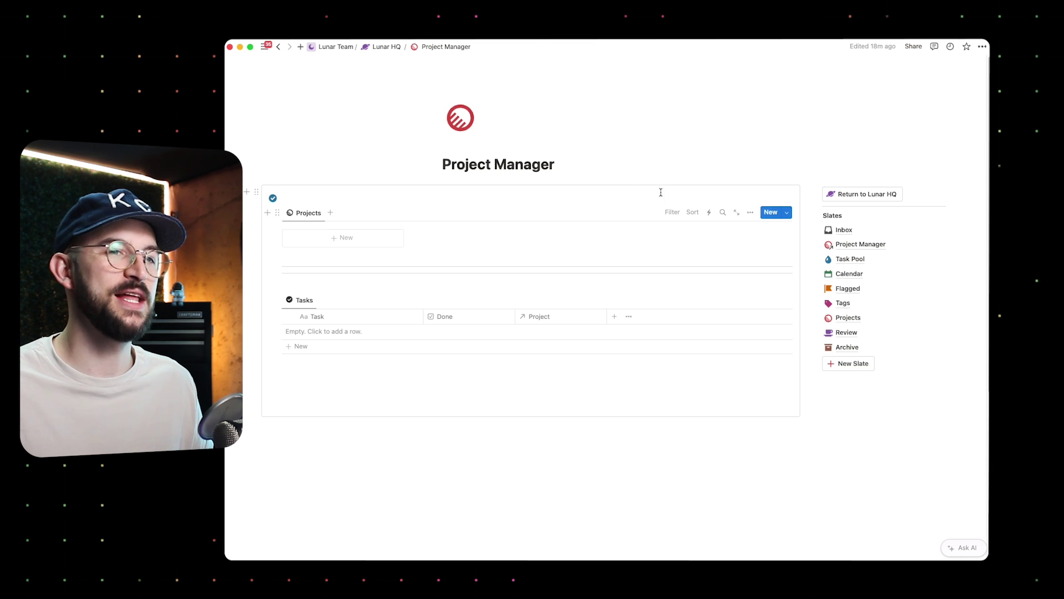
click(378, 244)
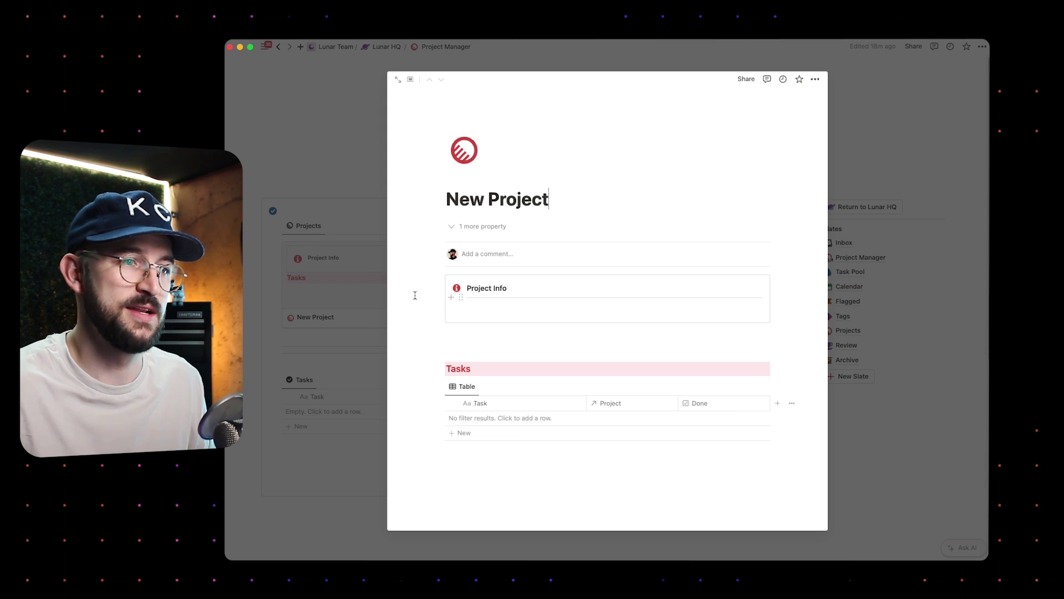
click(484, 302)
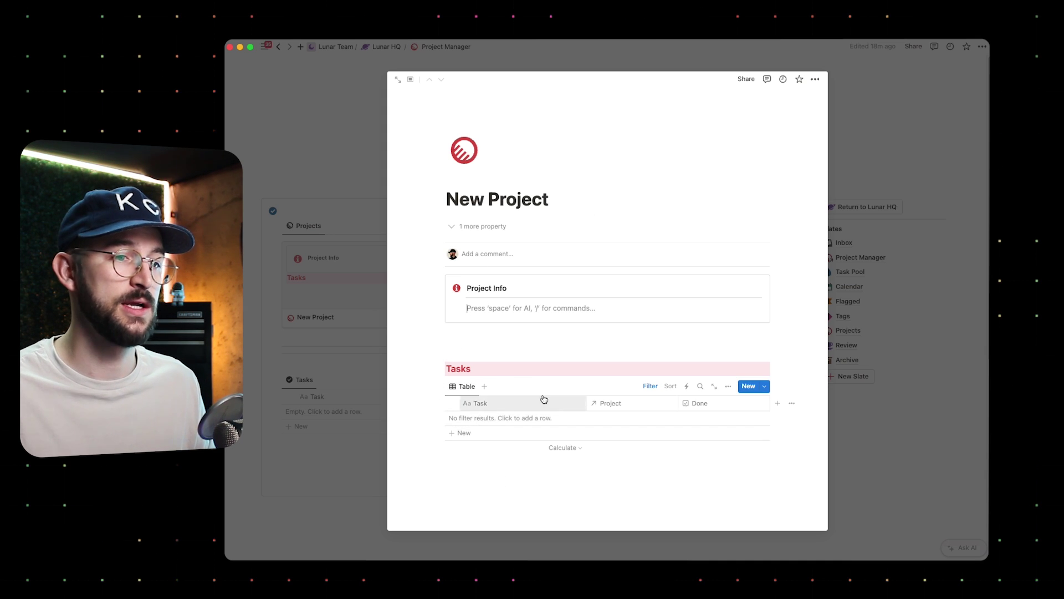
click(648, 386)
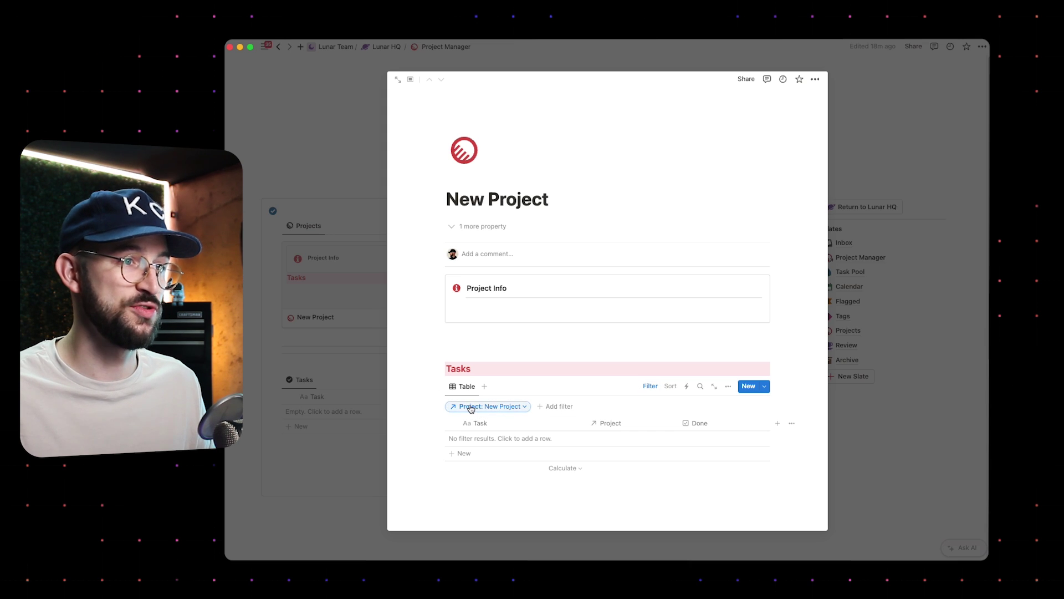
drag(560, 199, 437, 202)
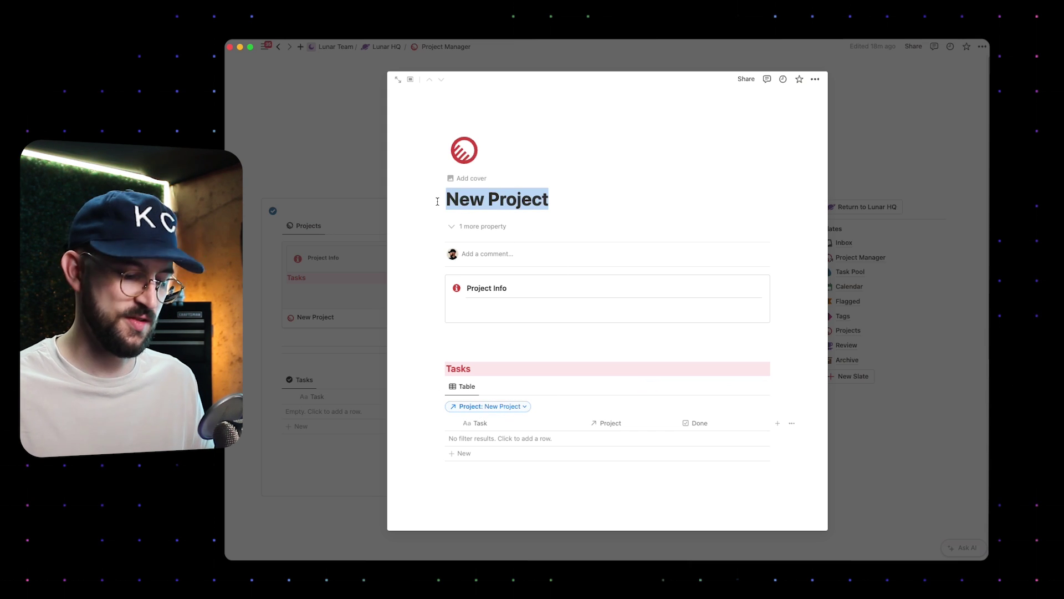
text(Develop Lander)
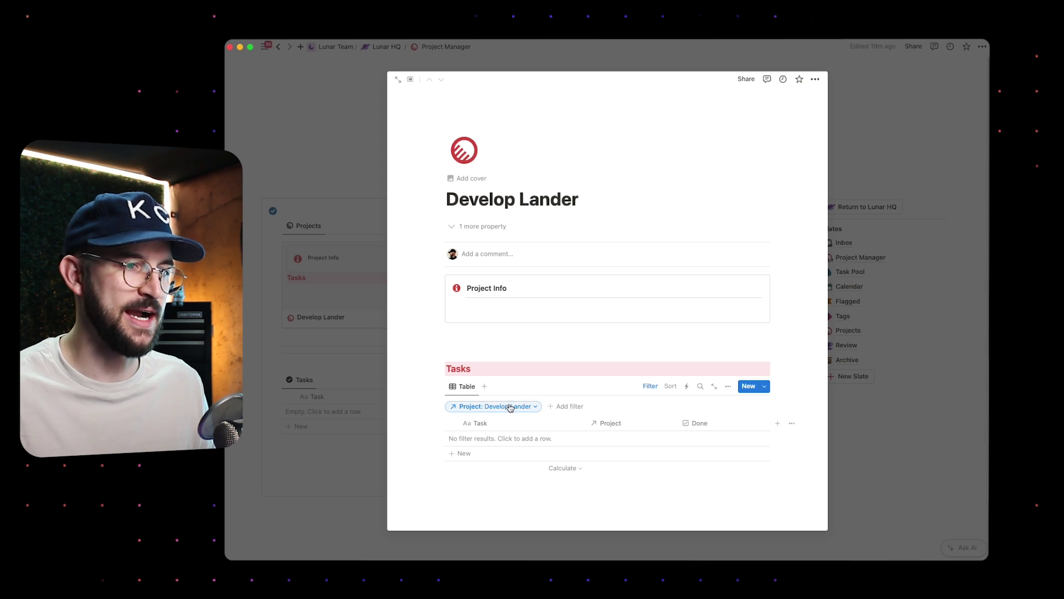
key(Escape)
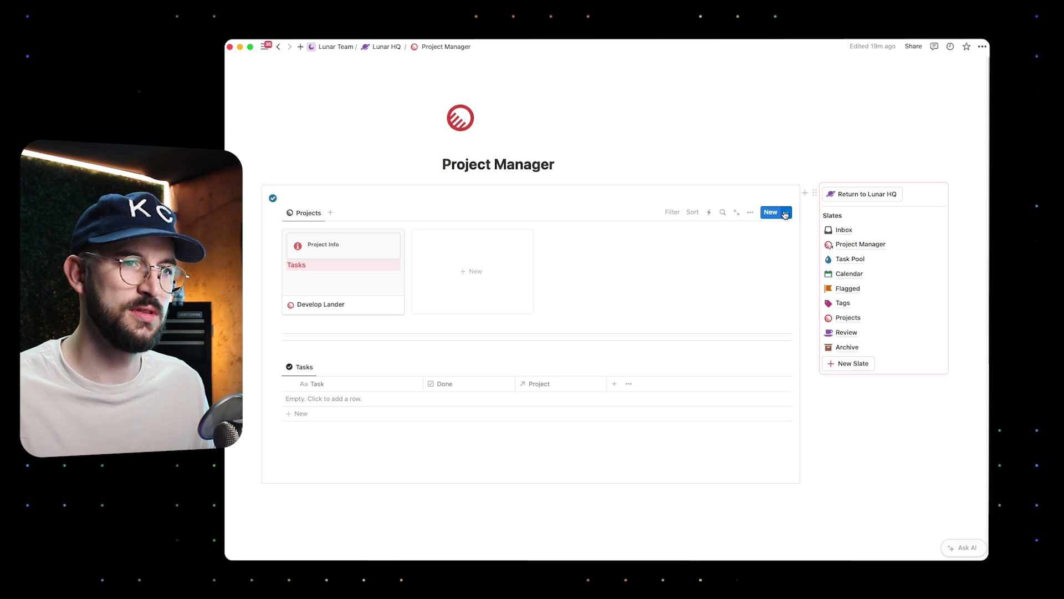
- Open the New Project template from the Lunar Projects templates list for editing
click(786, 212)
click(851, 245)
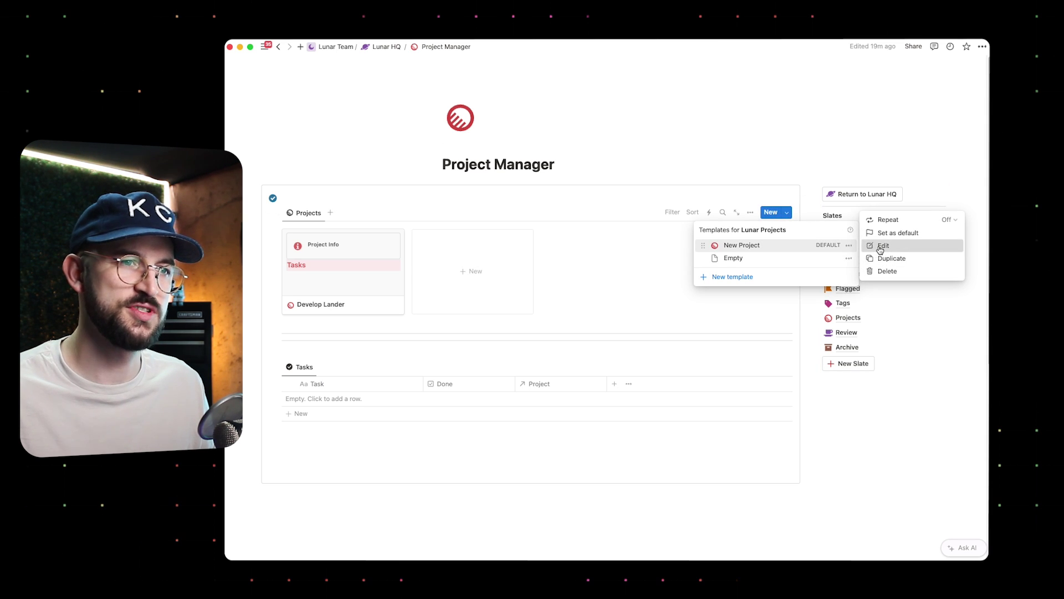
click(885, 246)
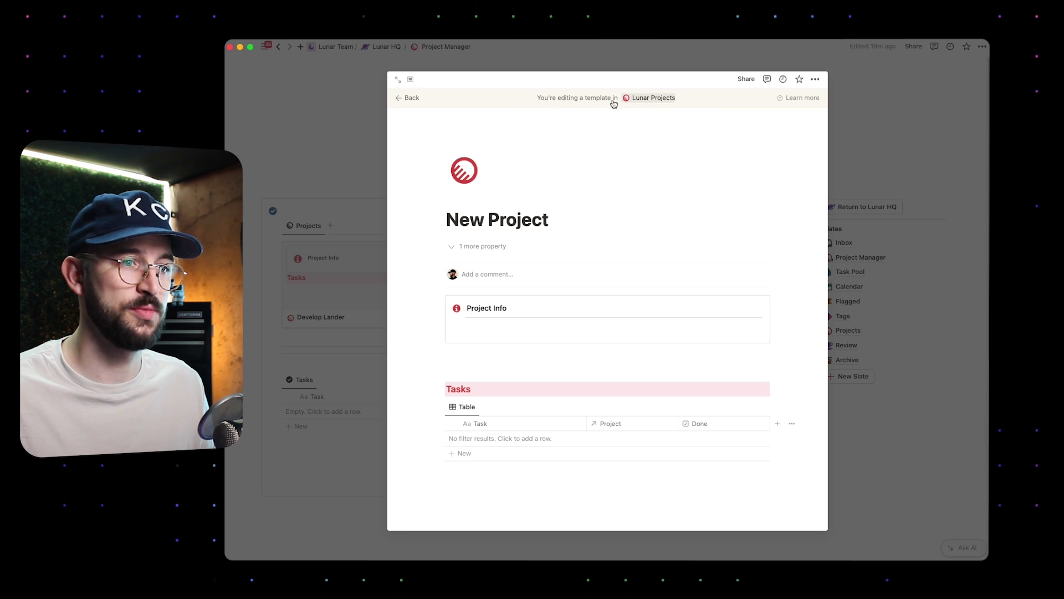
click(633, 408)
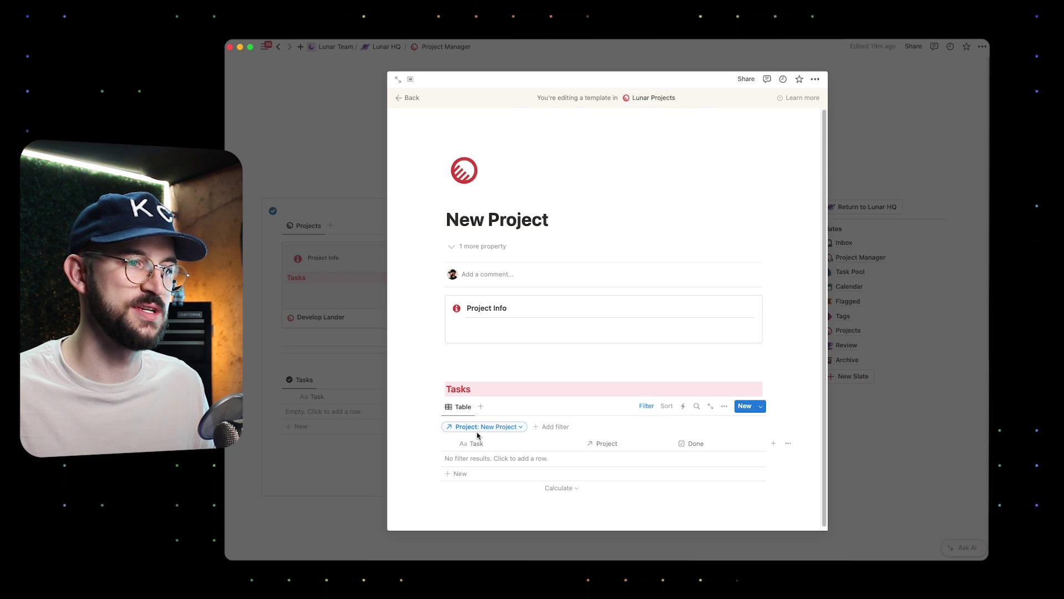
- Append 'Template' to the title so it reads 'New Project Template'
click(566, 219)
text(Template)
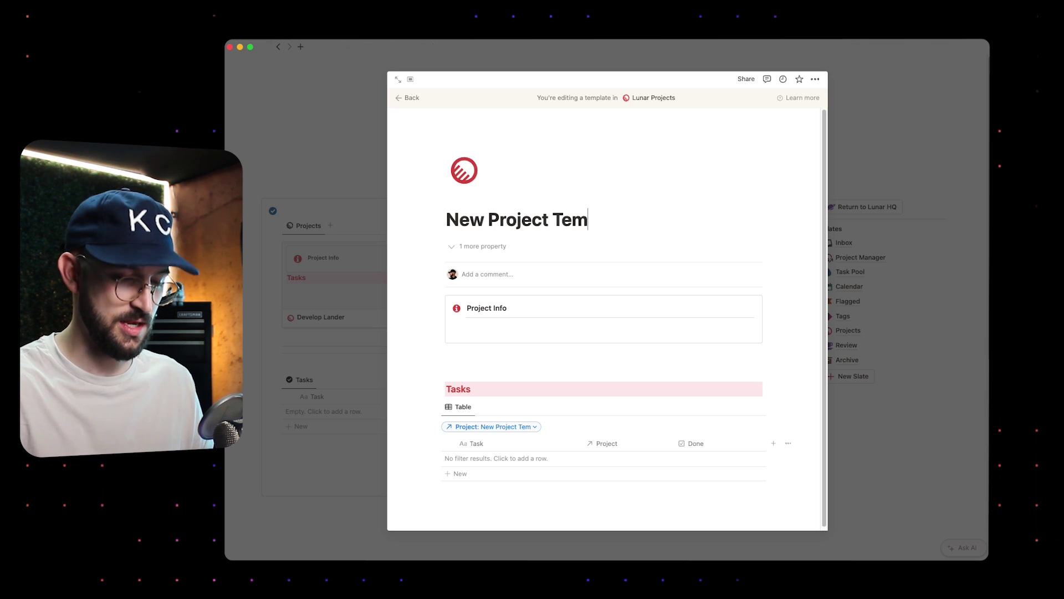
click(497, 428)
key(Escape)
key(Down)
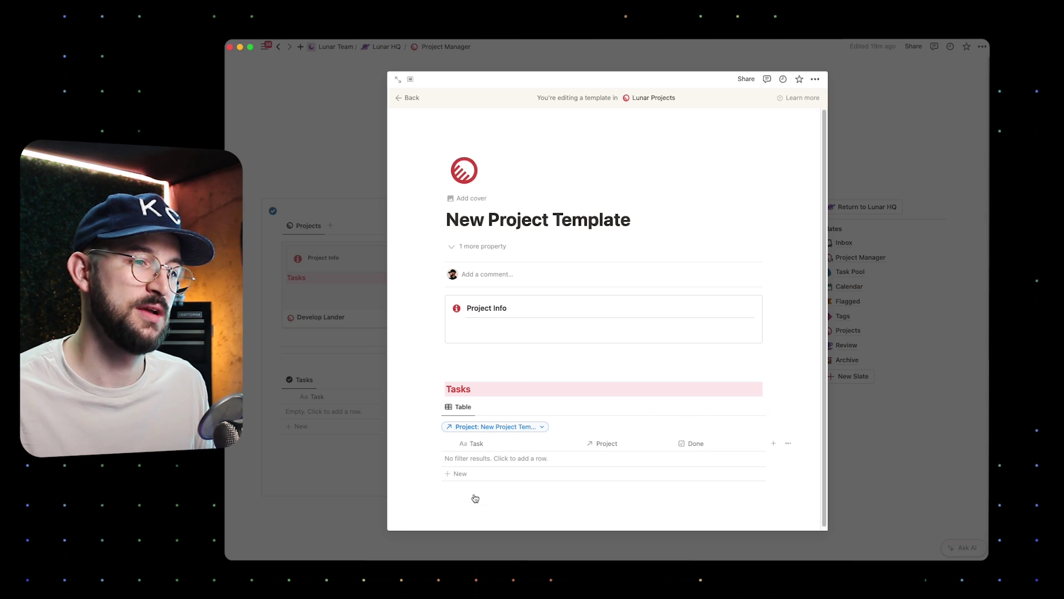
- Add a task titled 'Task A' to the template's Tasks table and close the editor
click(485, 472)
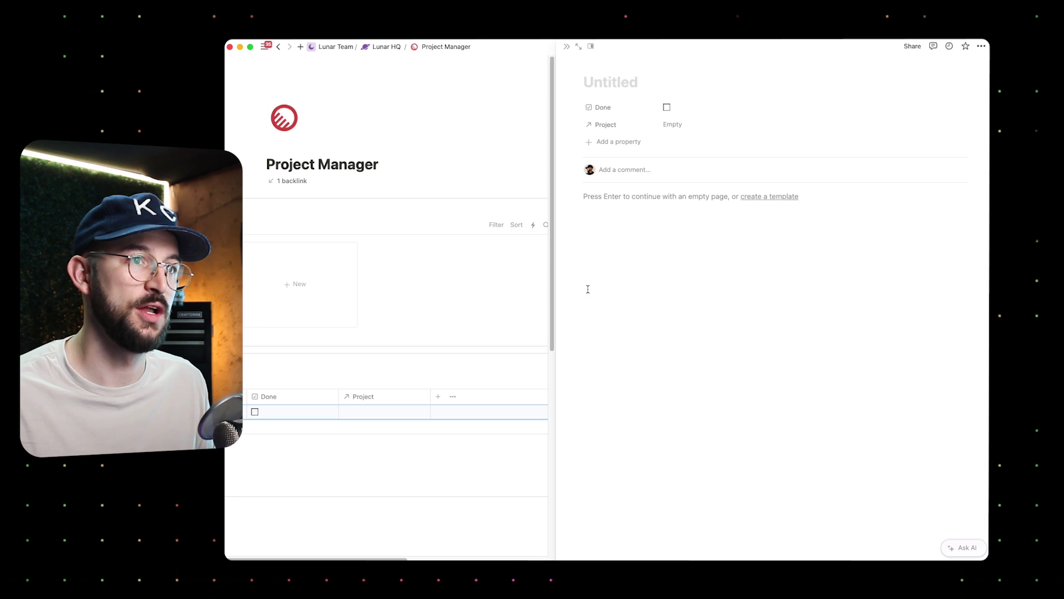
text(Task A)
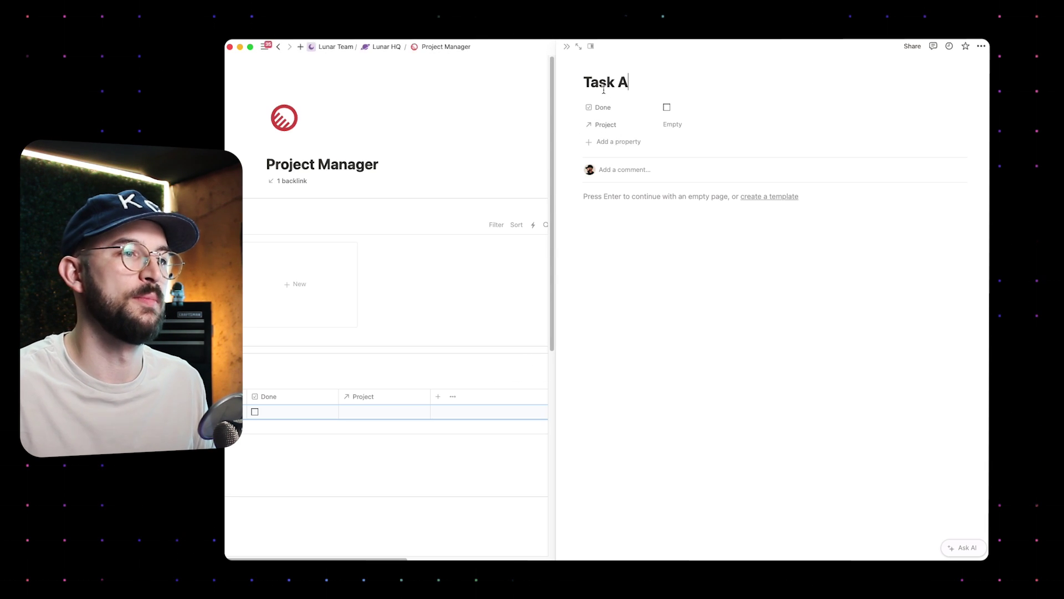
click(566, 46)
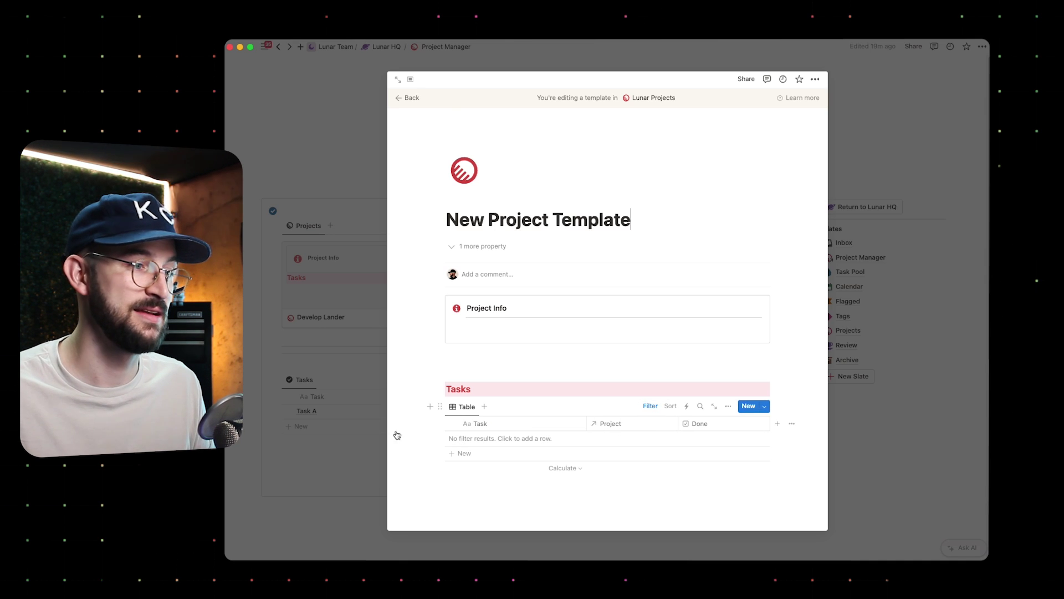
click(304, 467)
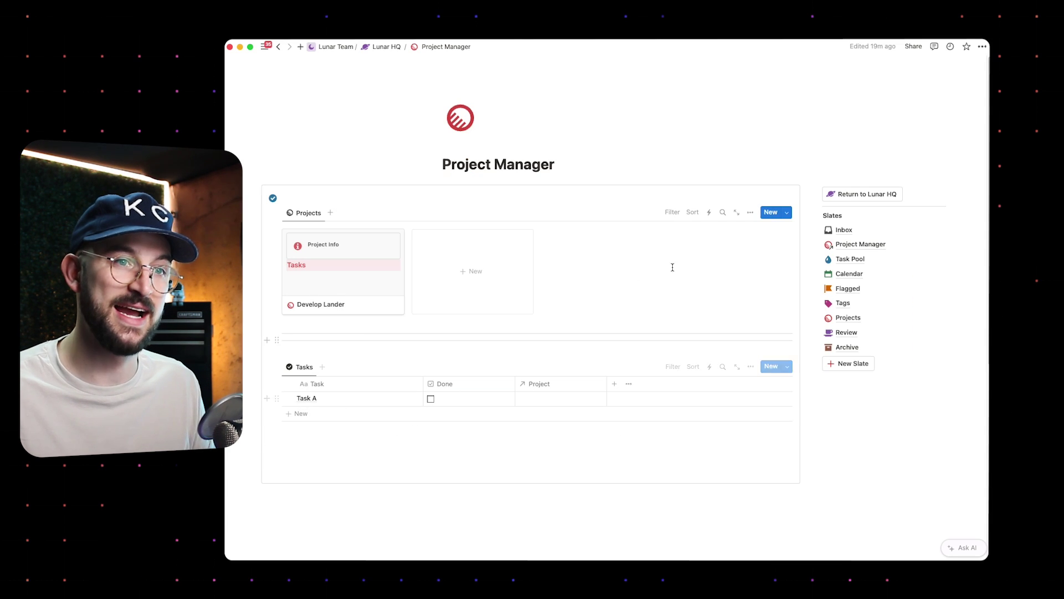
- Reopen the New Project Template through its Edit option, then close the editor again
click(787, 213)
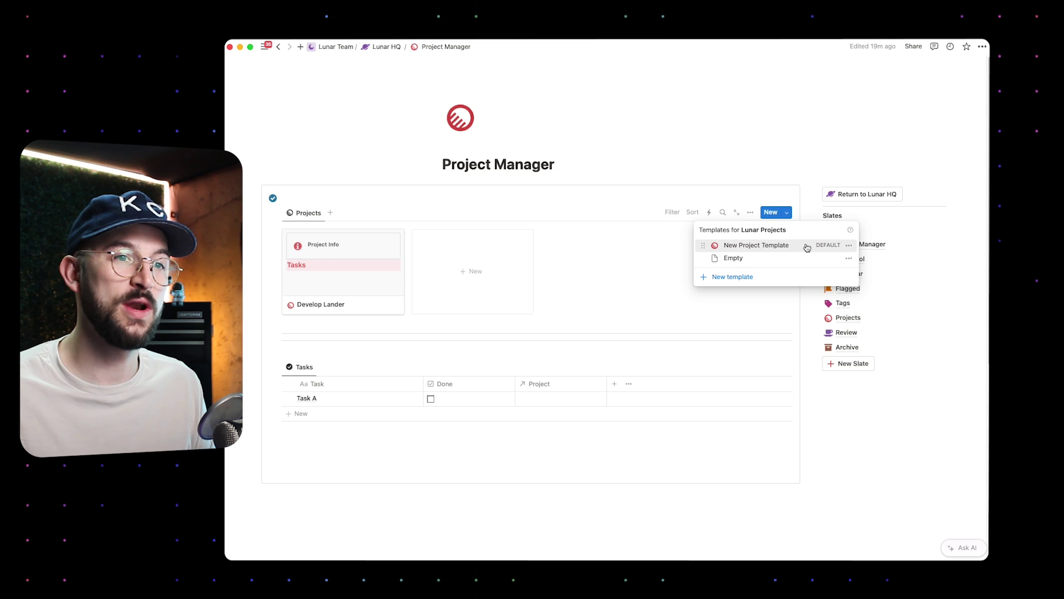
click(851, 248)
click(877, 245)
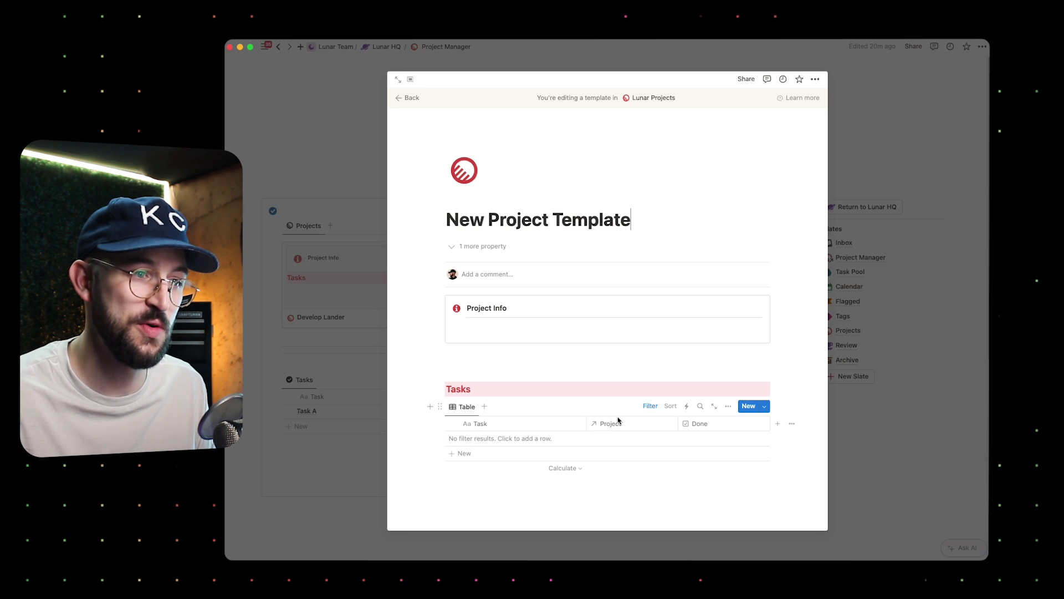
click(330, 455)
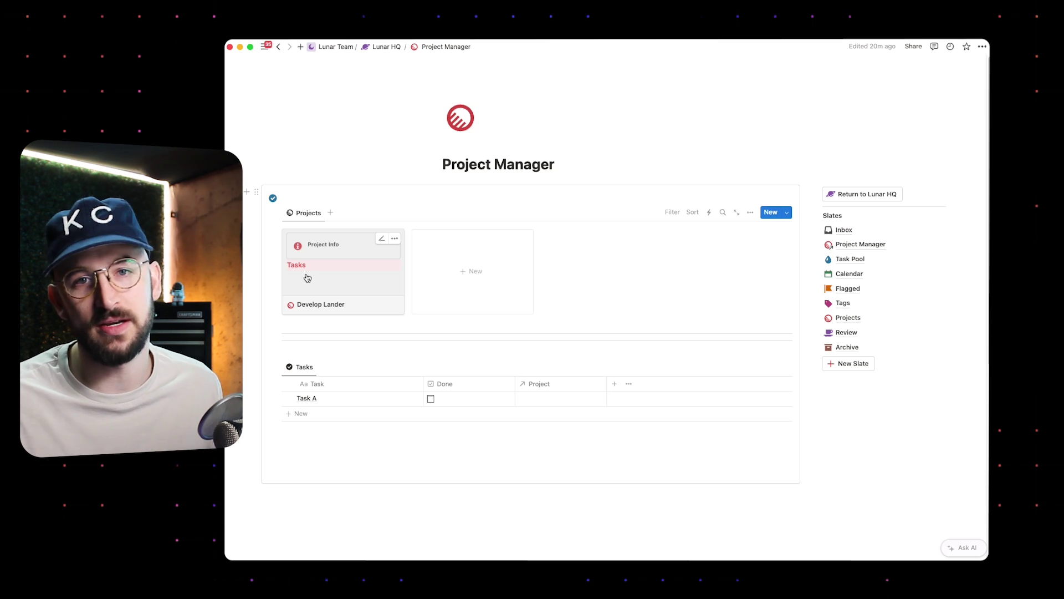
- Create a project from the template, title it 'Lunar Sample Research', and close its page
click(293, 308)
drag(631, 200, 599, 203)
triple_click(599, 203)
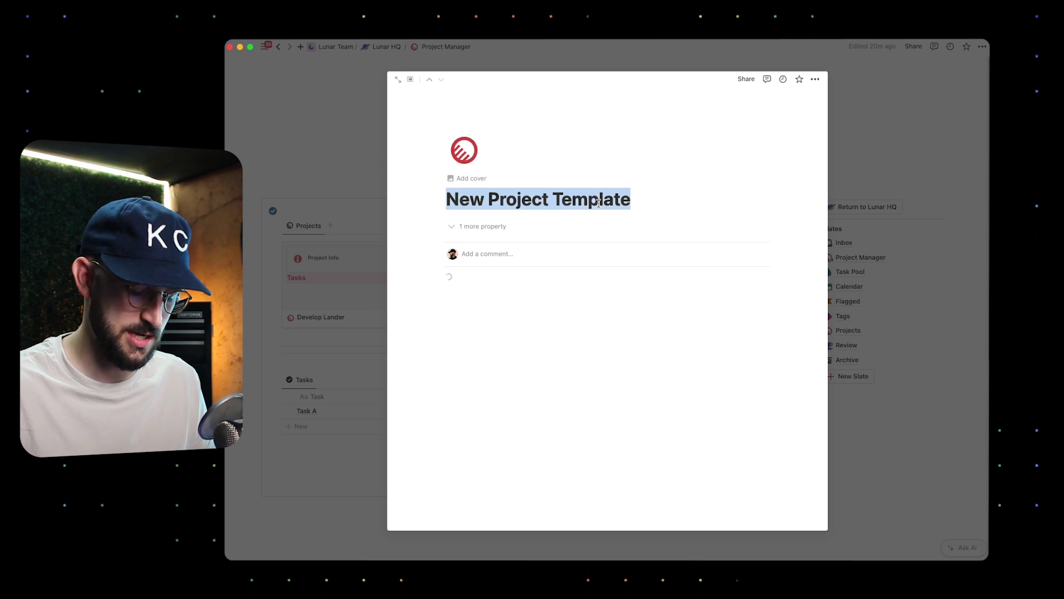
text(Lunar Sam)
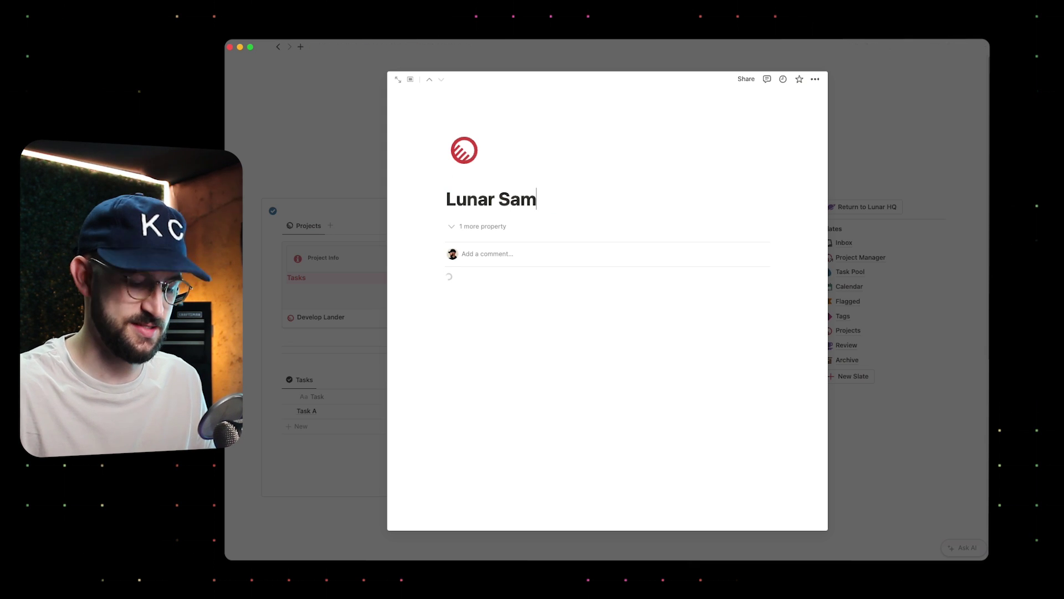
text(ple Research)
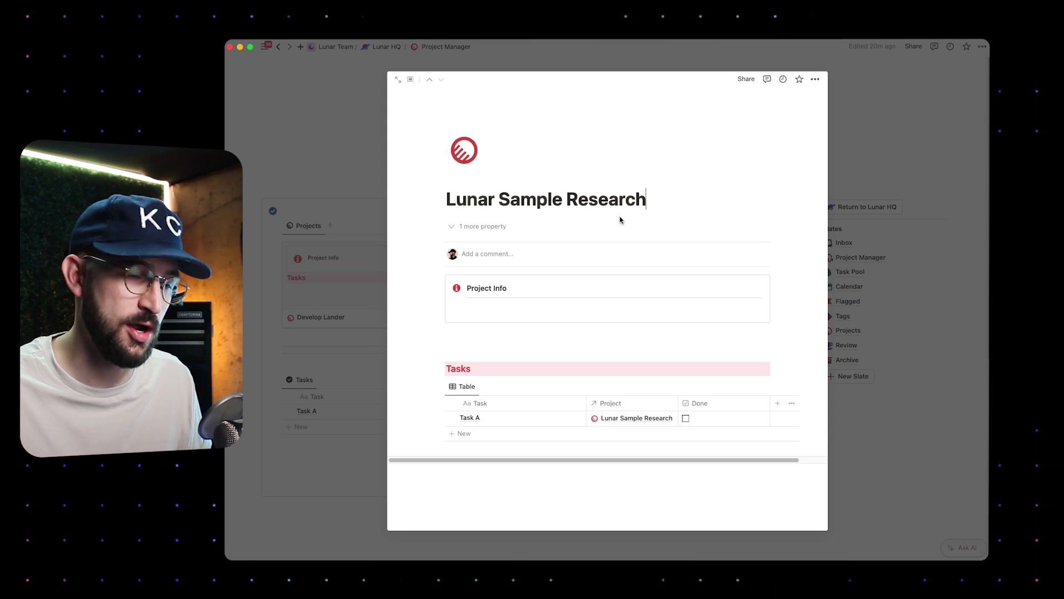
key(Escape)
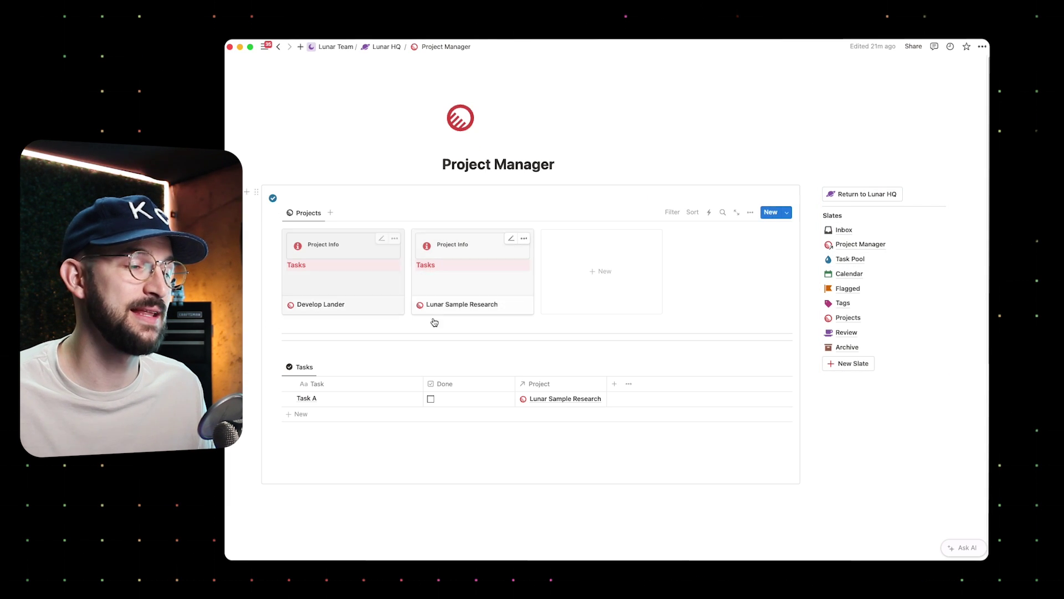
- Duplicate the New Project Template and rename the copy 'Lunar Soil Research'
click(785, 213)
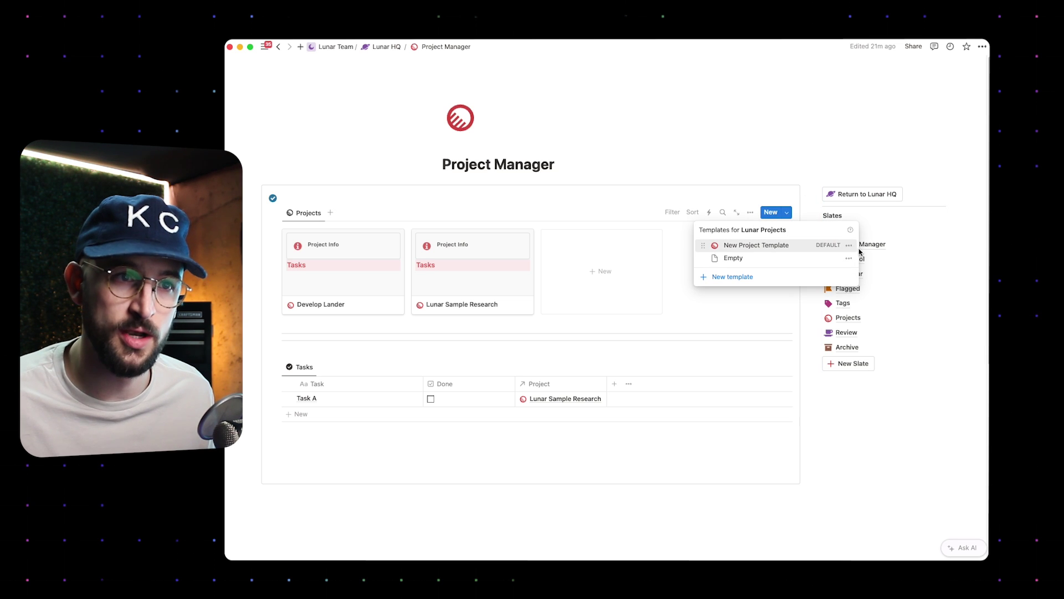
click(849, 245)
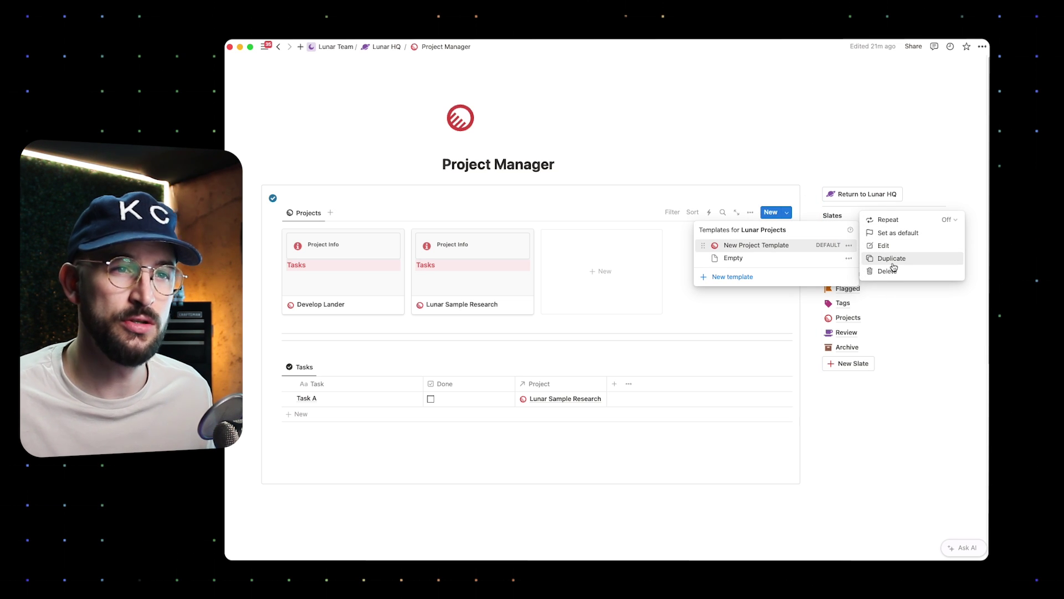
click(892, 261)
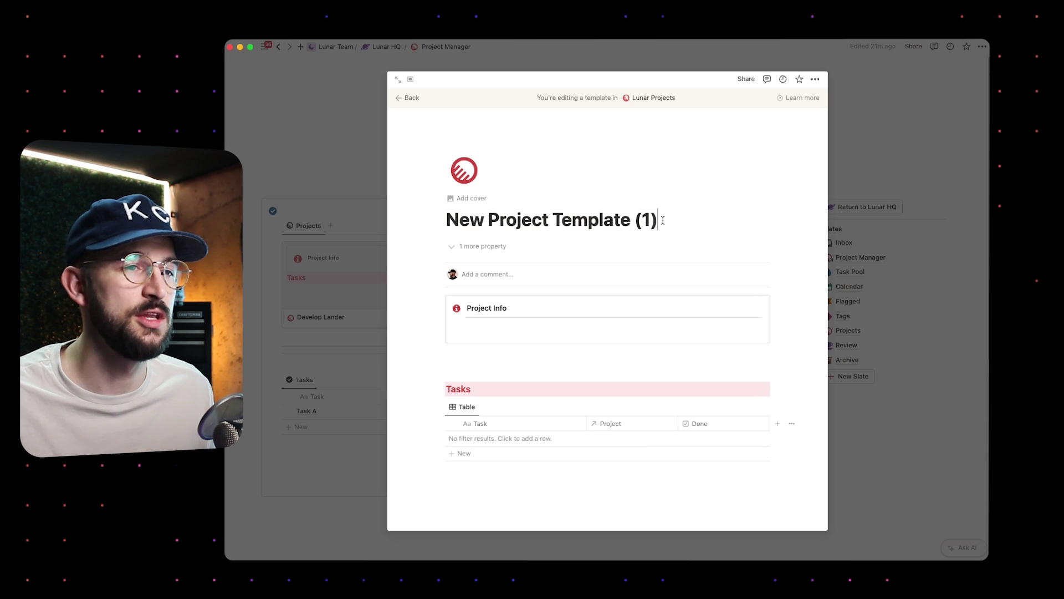
drag(662, 220, 444, 220)
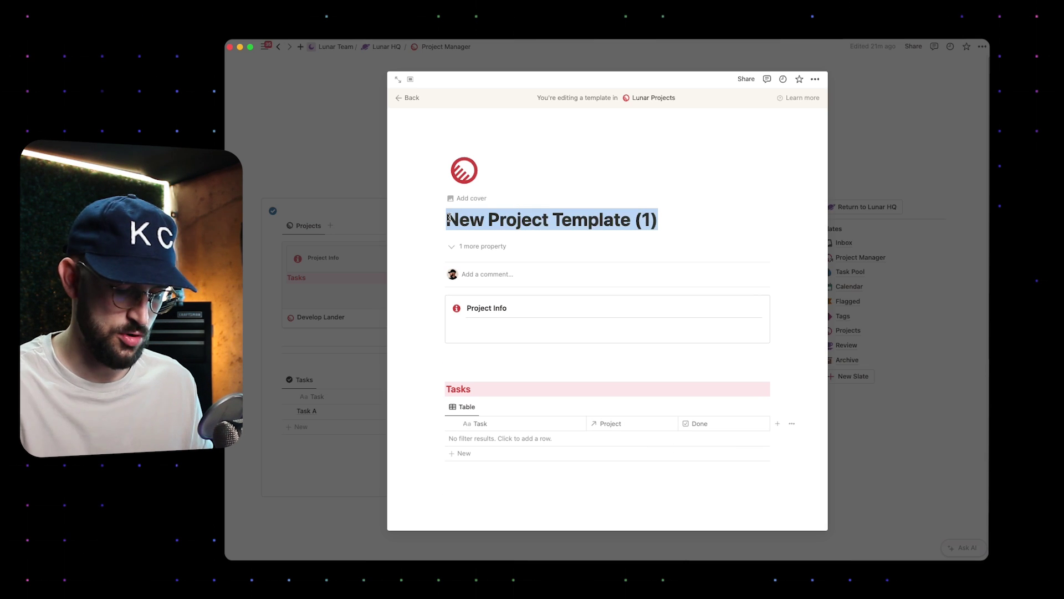
text(Lunar)
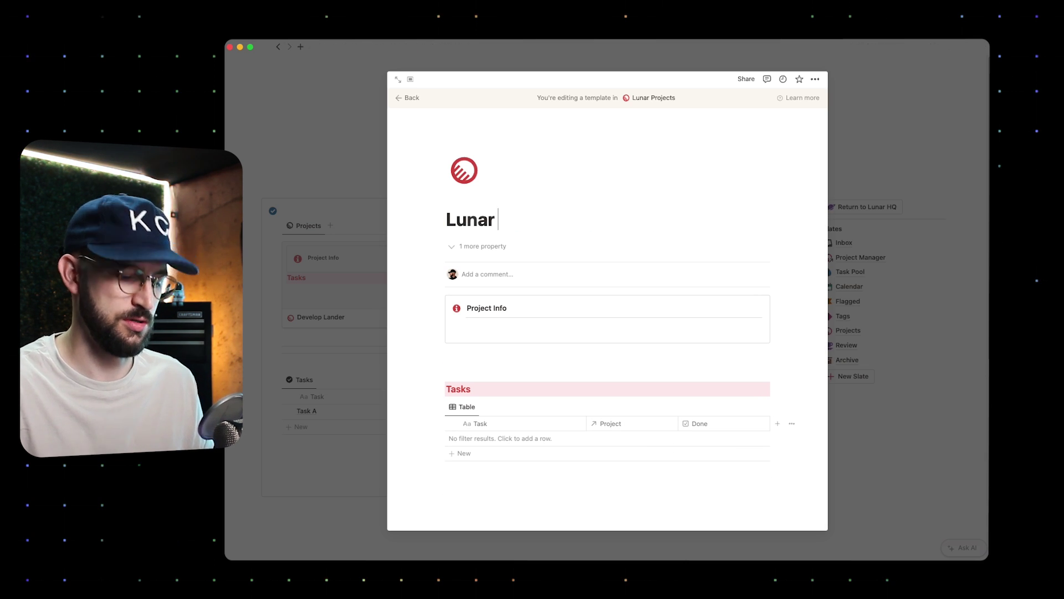
text( Soil Rese)
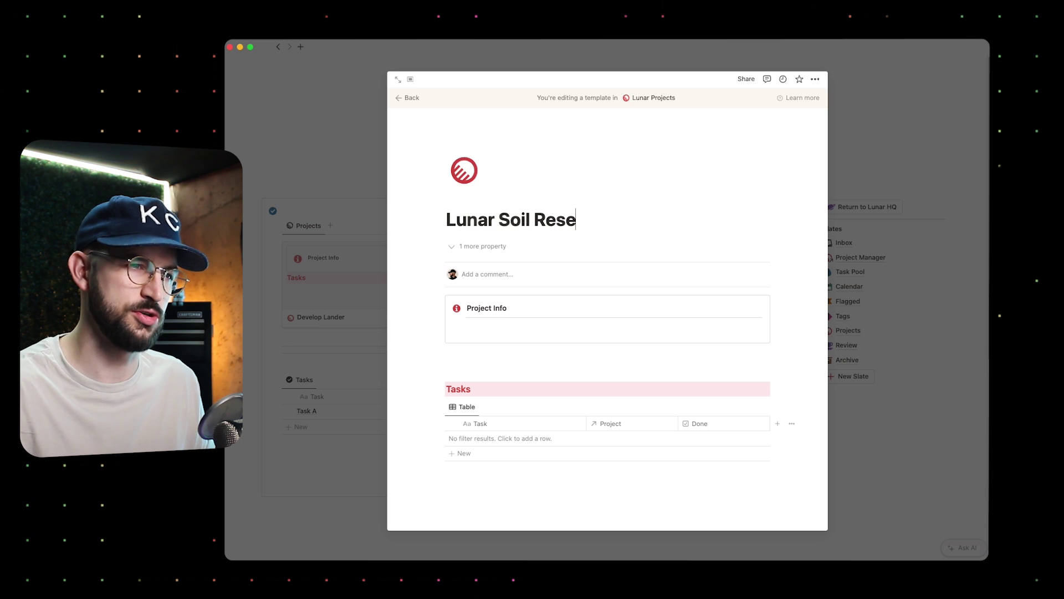
text(arch)
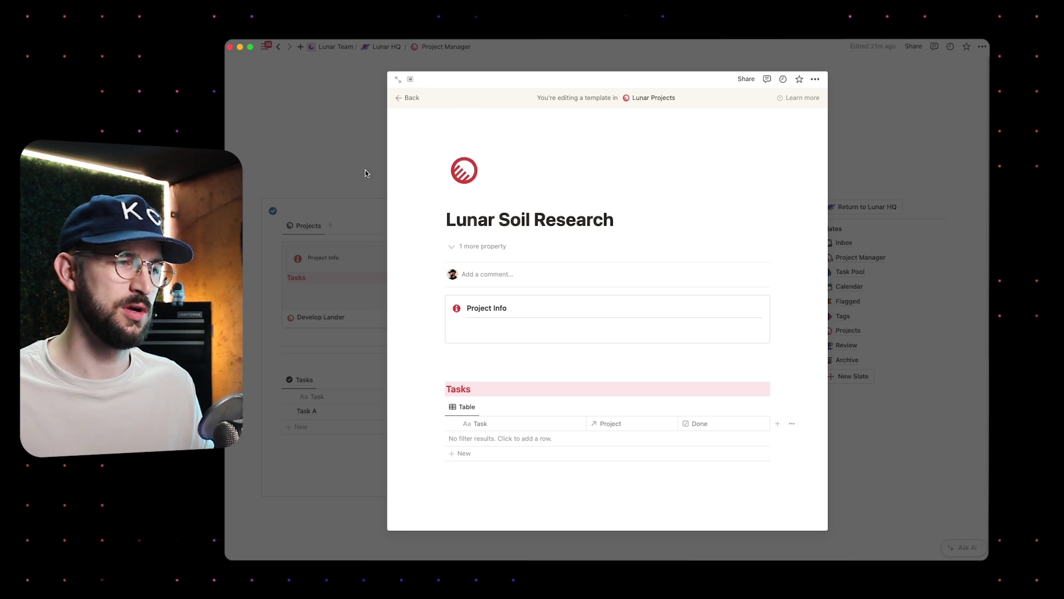
click(368, 171)
- Retitle the original New Project Template to 'General Project' and close the editor
click(788, 213)
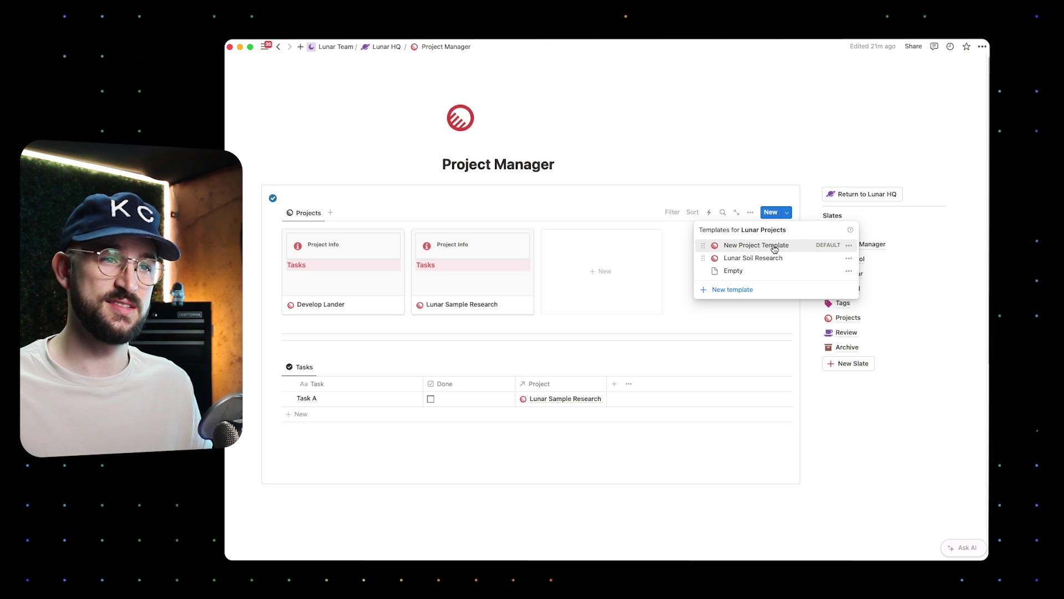
click(848, 245)
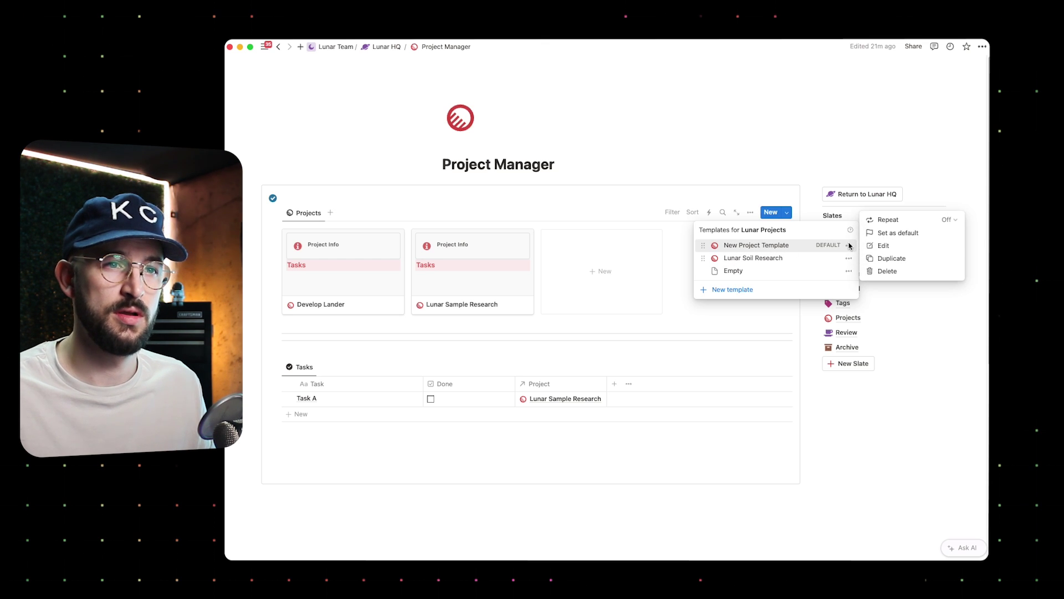
click(884, 246)
double_click(577, 216)
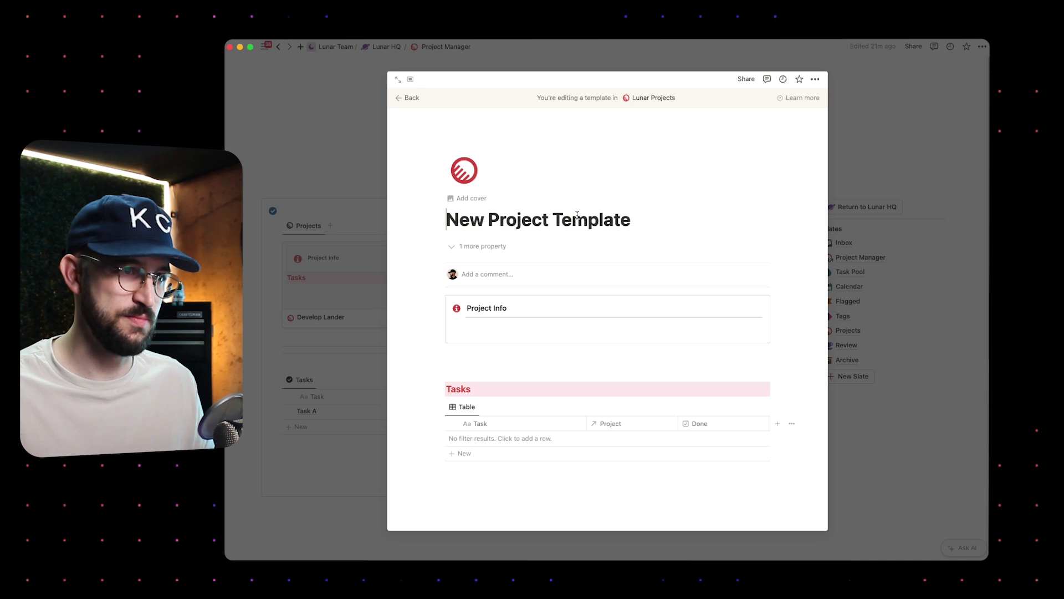
triple_click(578, 216)
text(Ge)
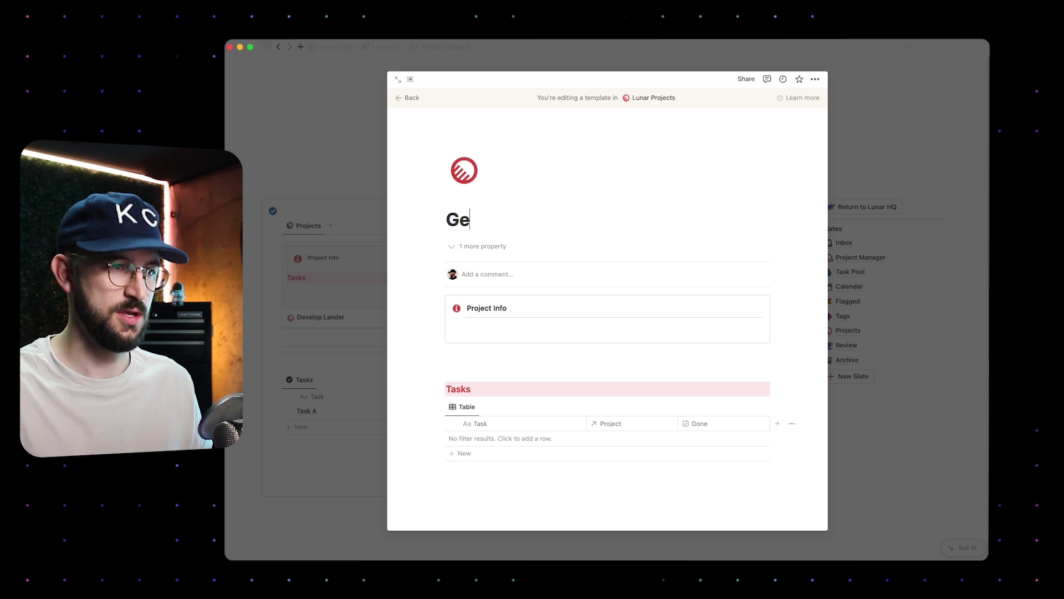
text(neral Project)
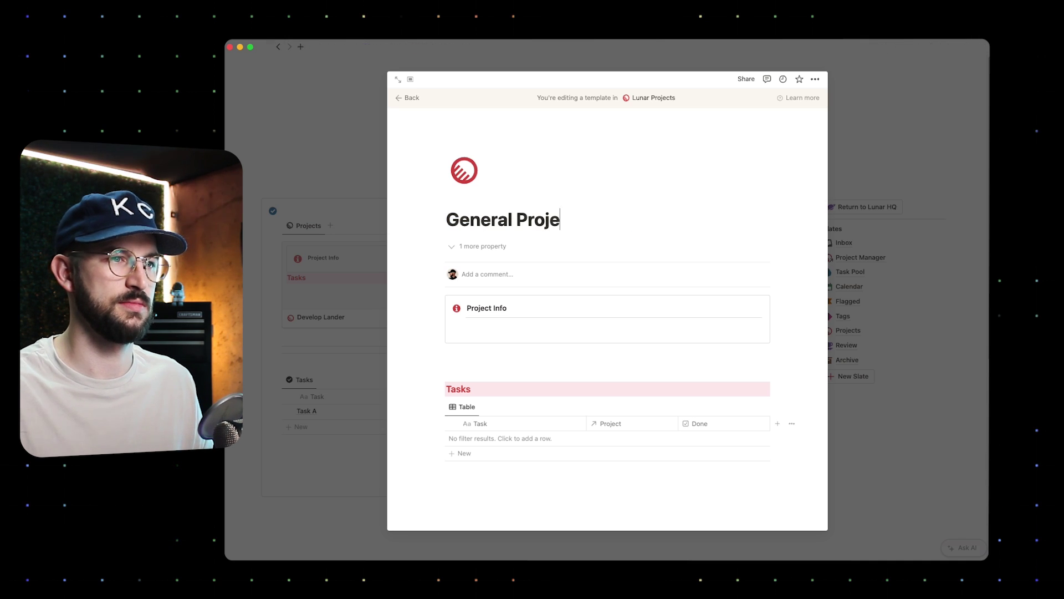
click(859, 161)
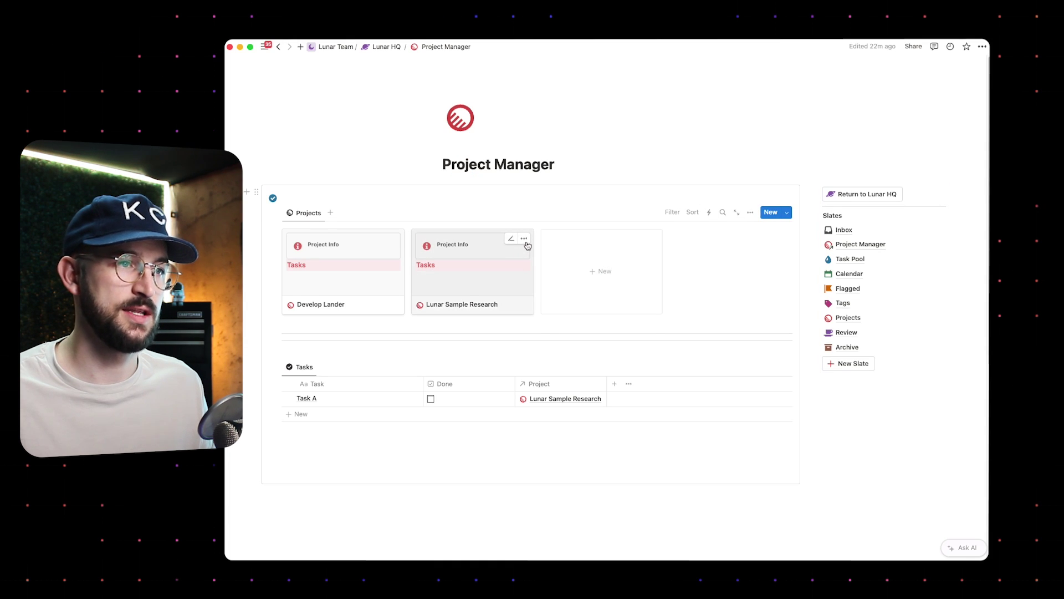
- Delete the Lunar Sample Research card, then edit the Lunar Soil Research template and add a block above Tasks
click(524, 238)
click(560, 272)
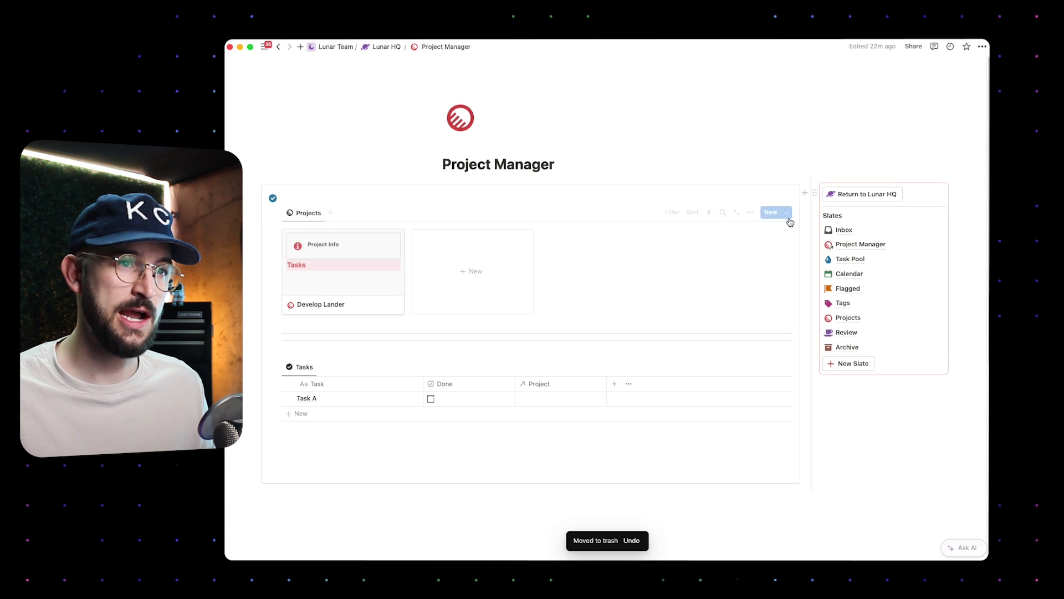
click(788, 214)
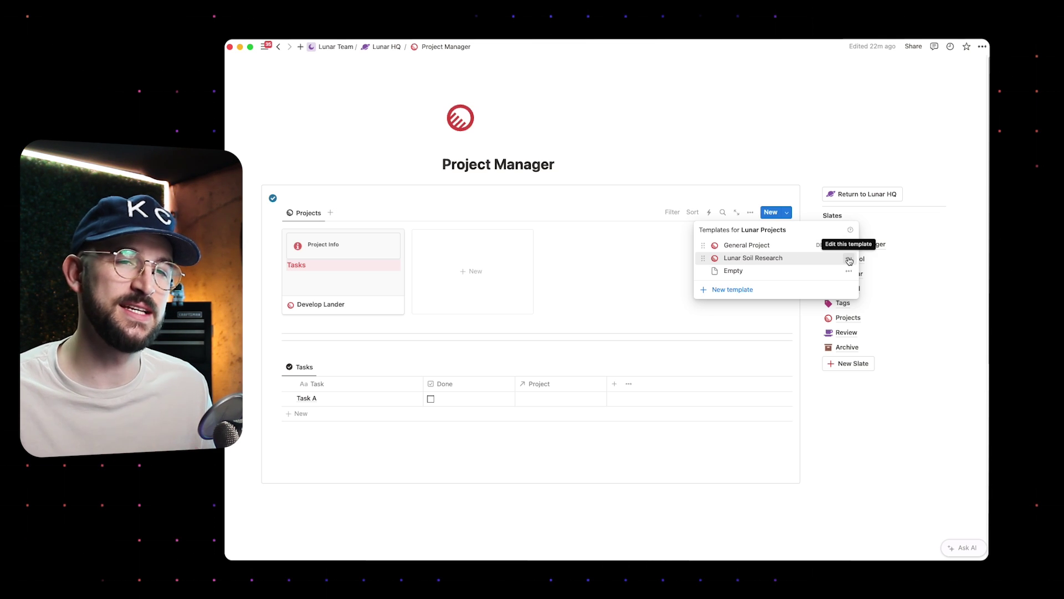
click(848, 259)
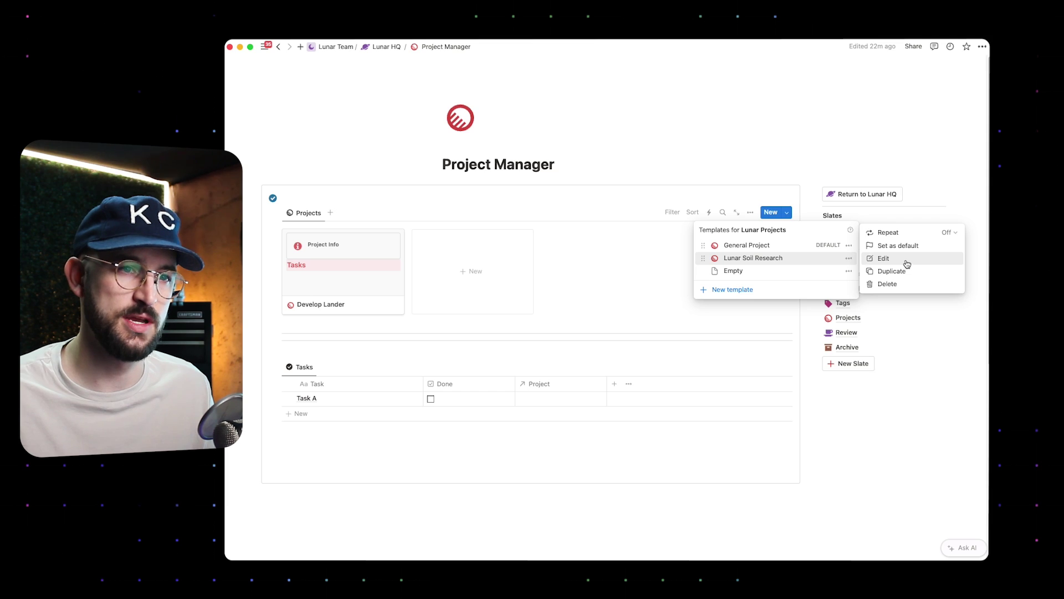
click(906, 259)
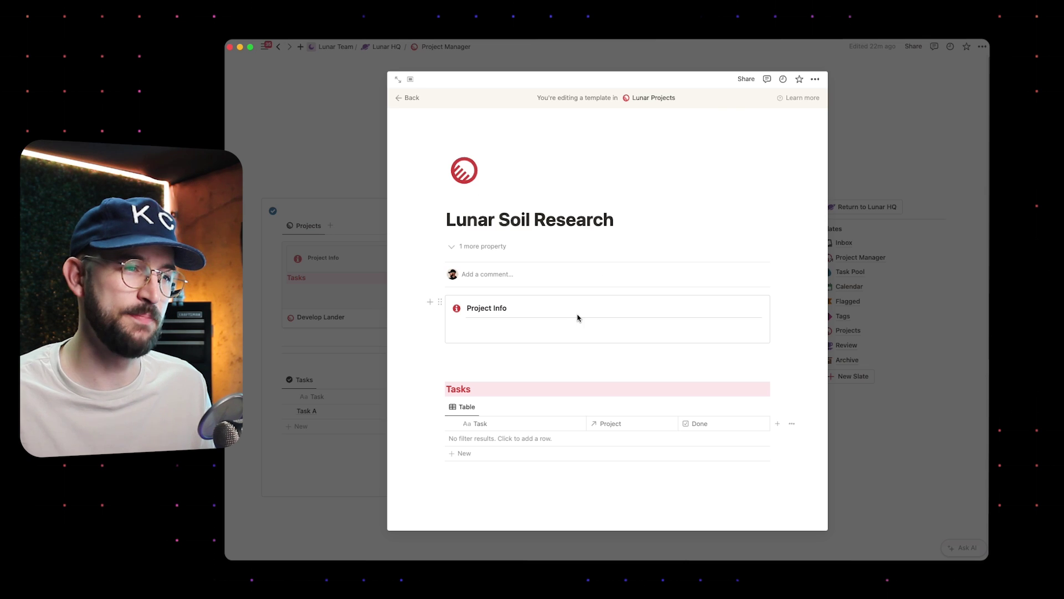
click(548, 368)
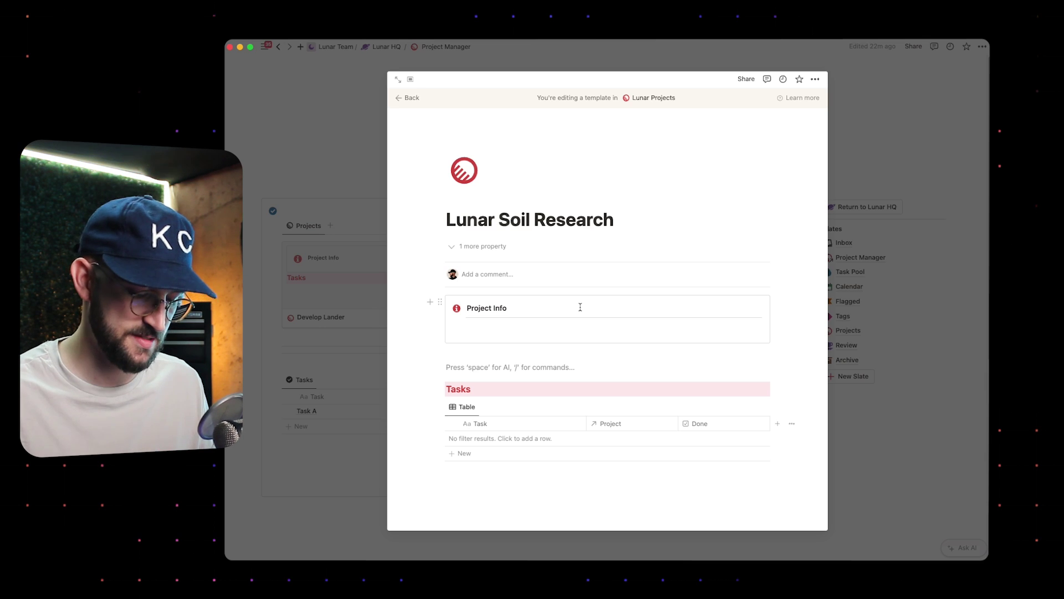
- Insert a button block with /button and name it 'Template Tasks'
text(/button)
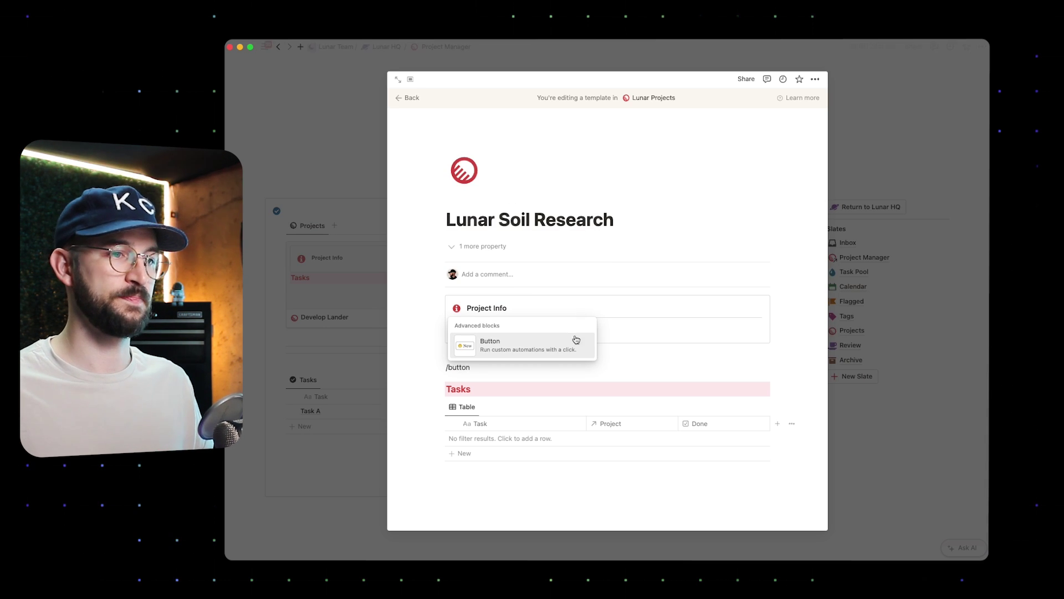
click(576, 339)
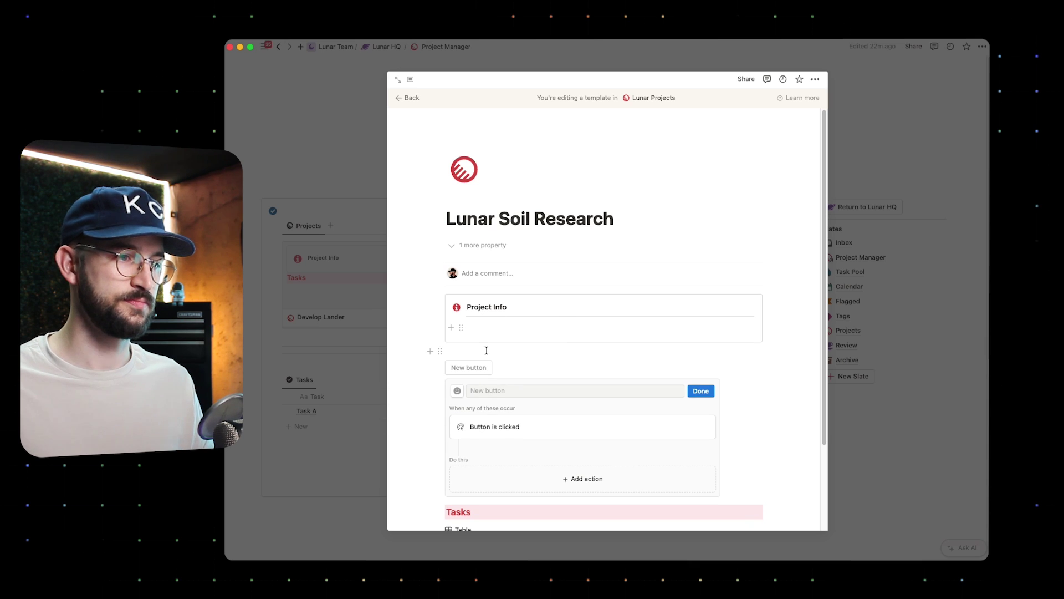
click(484, 390)
text(Template Tasks)
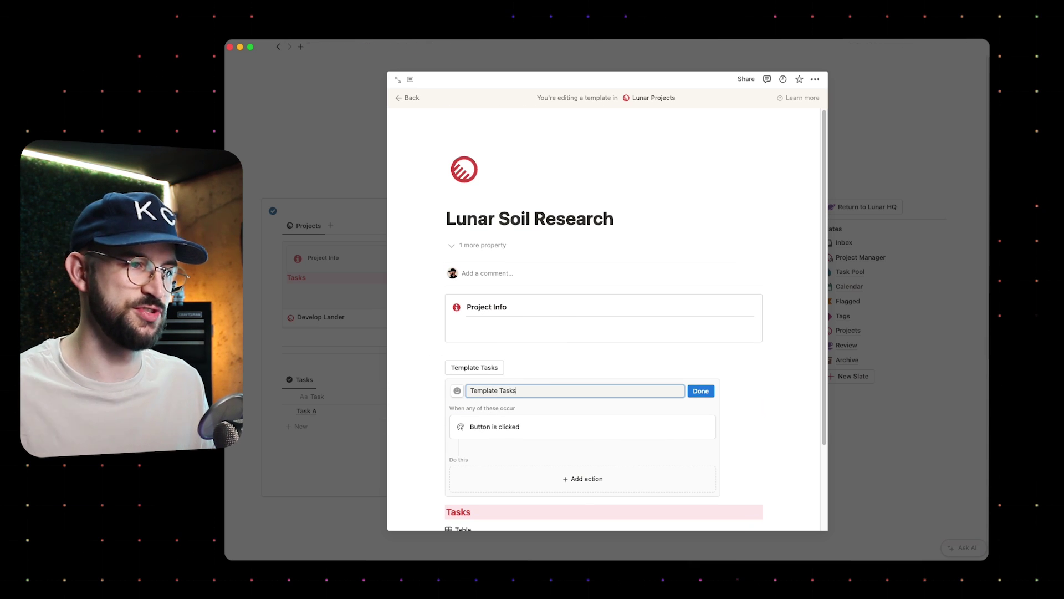
scroll(576, 377, down, 2)
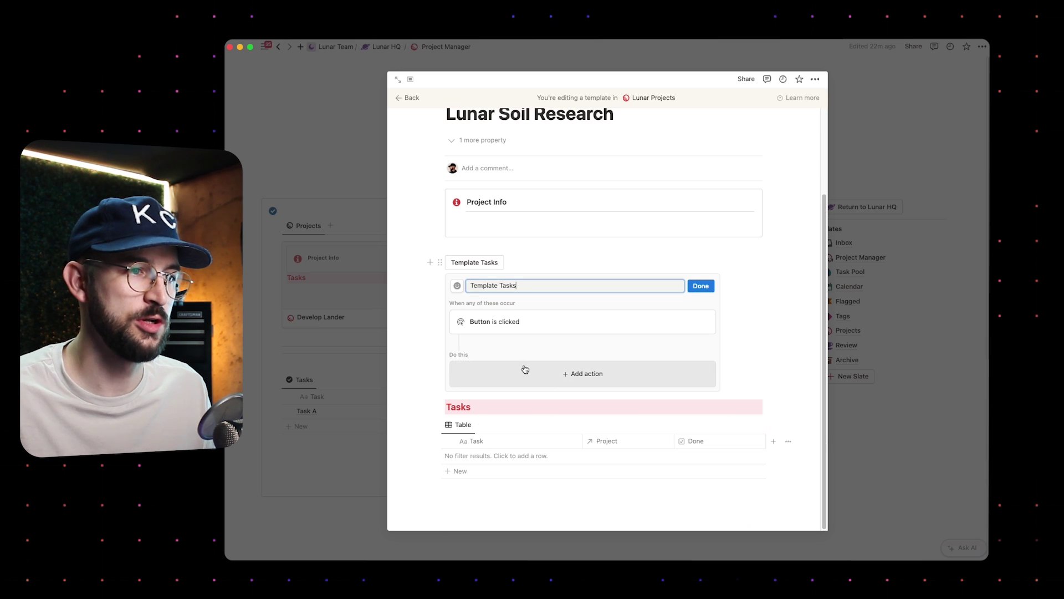
- Give the button an 'Add page to Lunar Tasks' action with Task set to 'Break up sample'
click(576, 367)
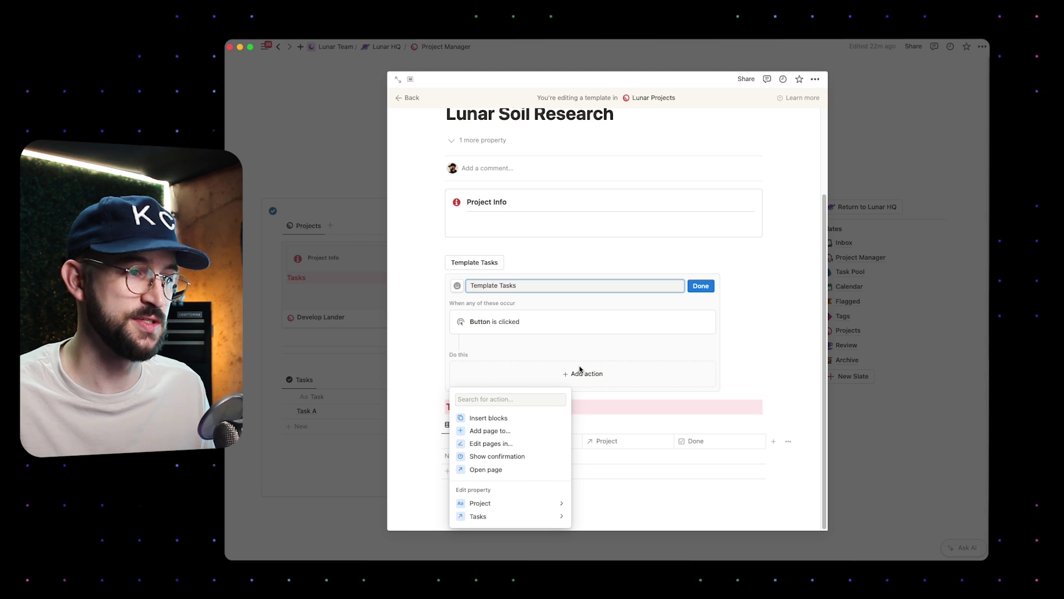
click(502, 431)
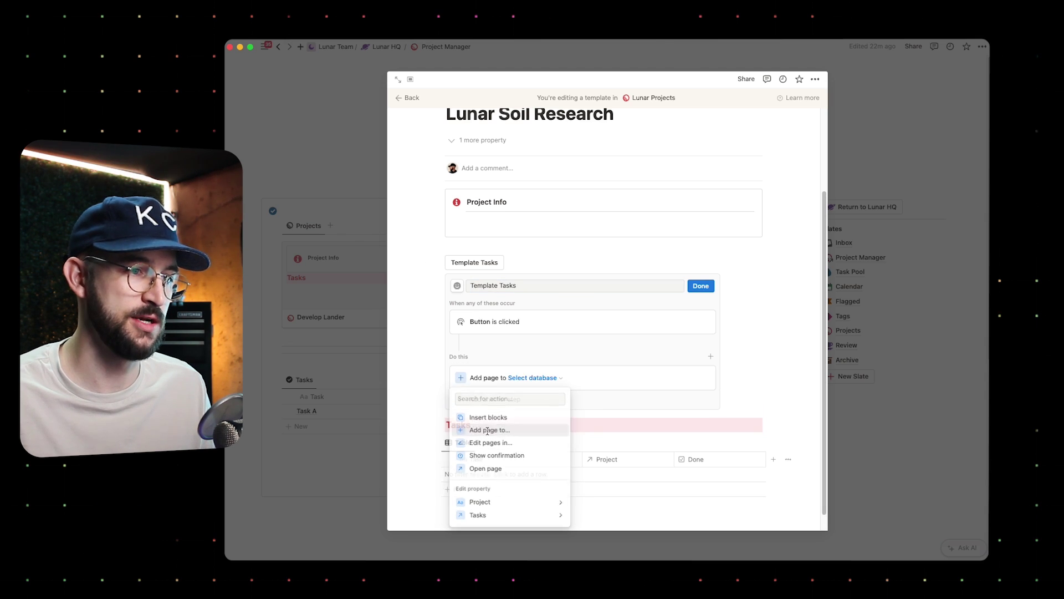
click(522, 379)
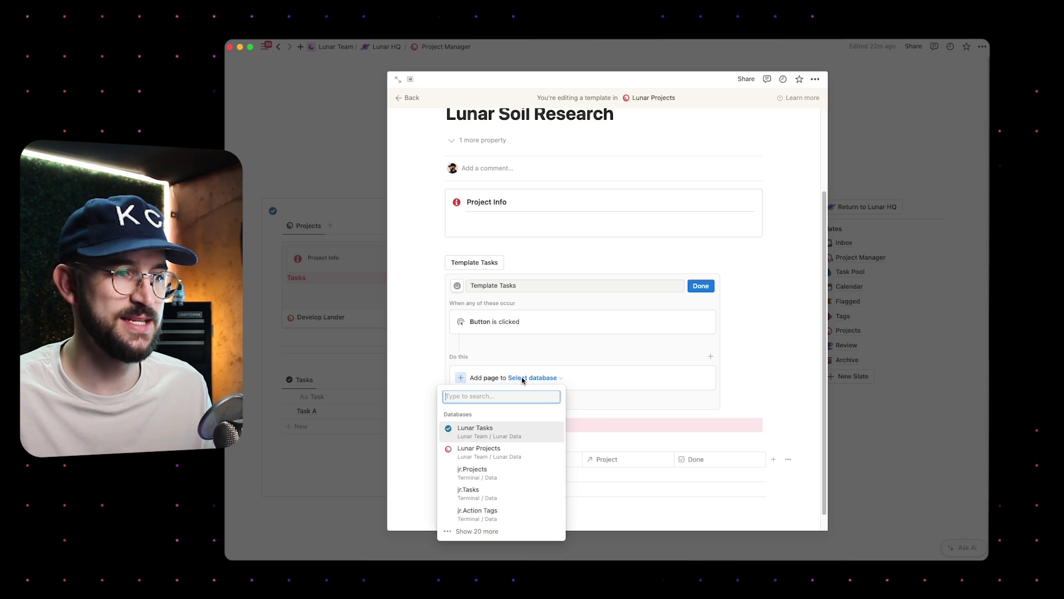
click(490, 429)
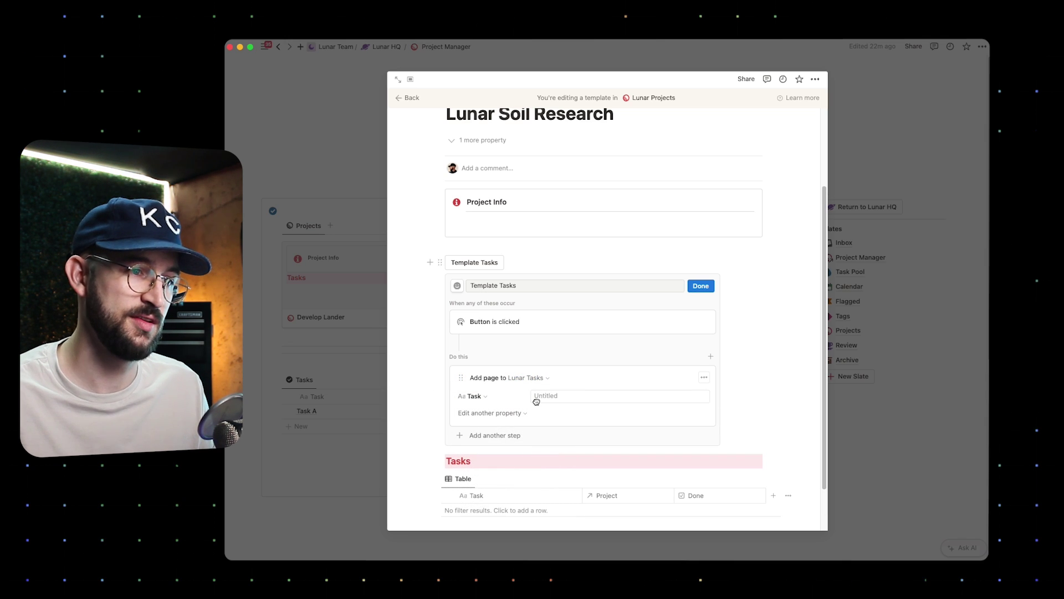
click(536, 397)
text(Br)
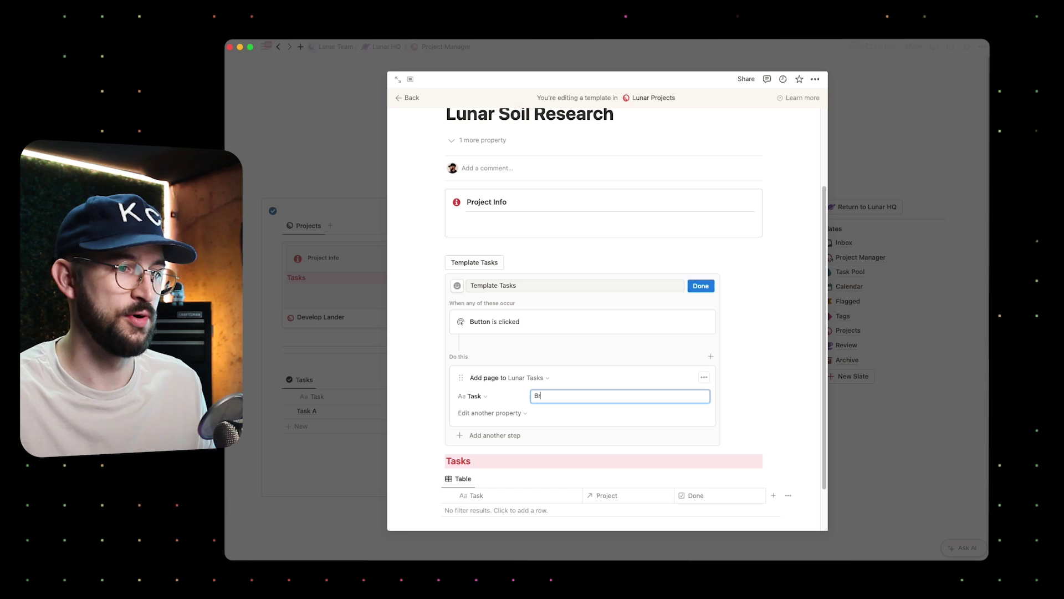
text(eak )
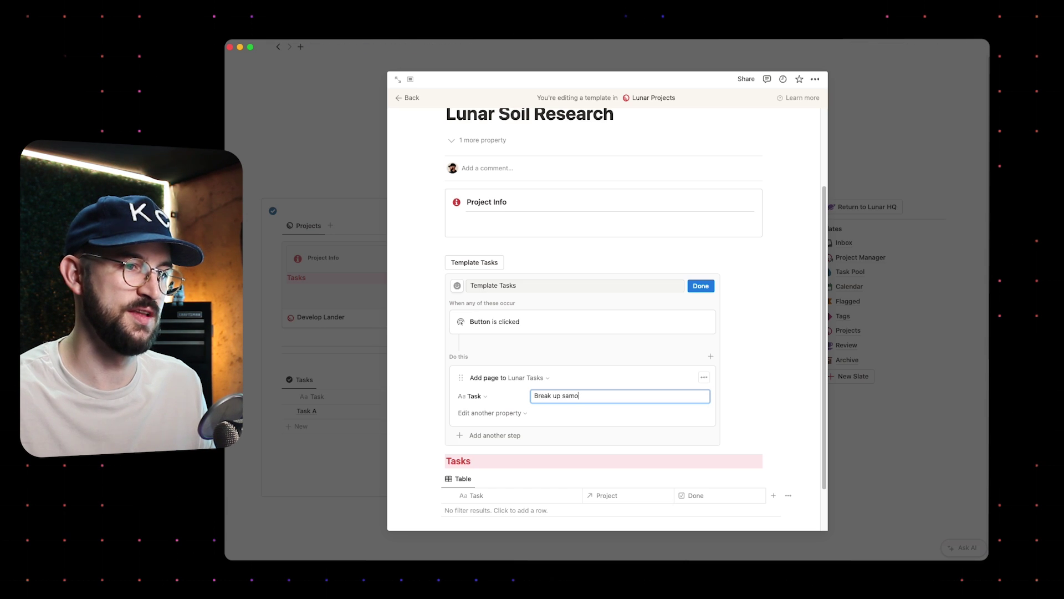
text(up sample)
- Add a Project property to that action and set it to This page
click(490, 413)
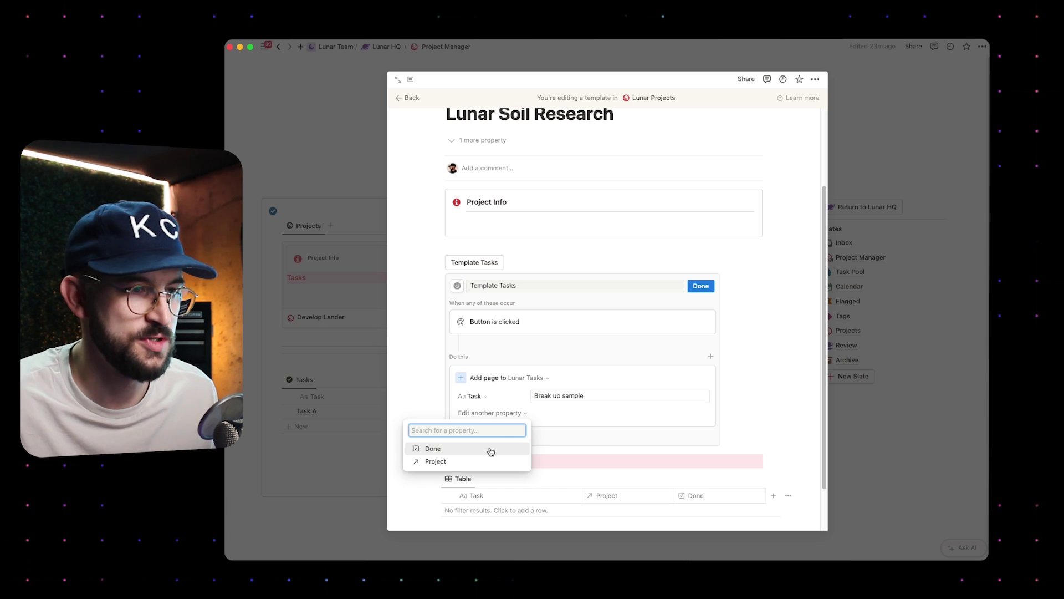
click(443, 462)
click(545, 415)
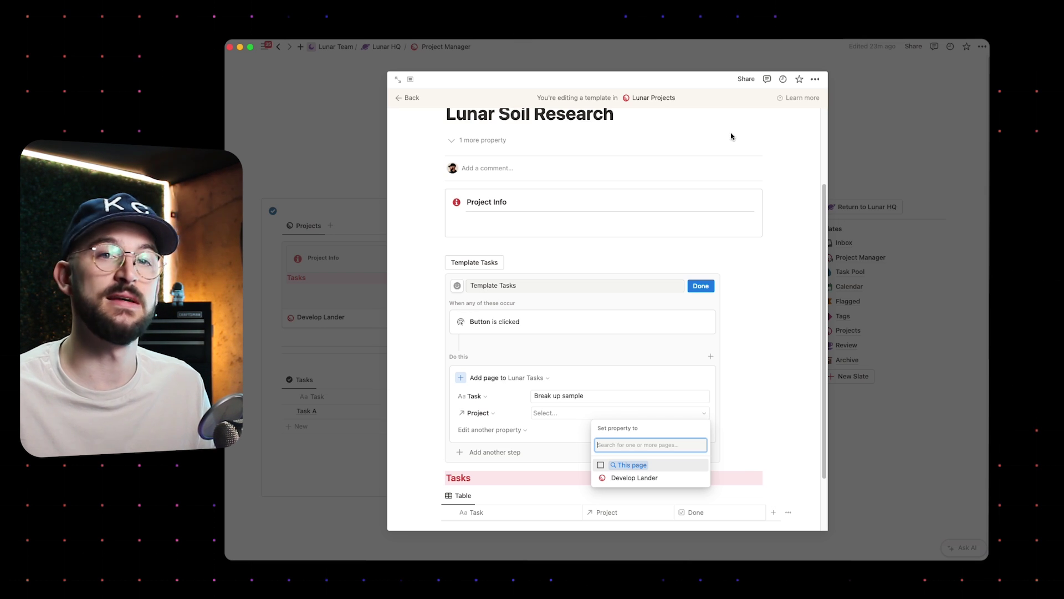
click(632, 465)
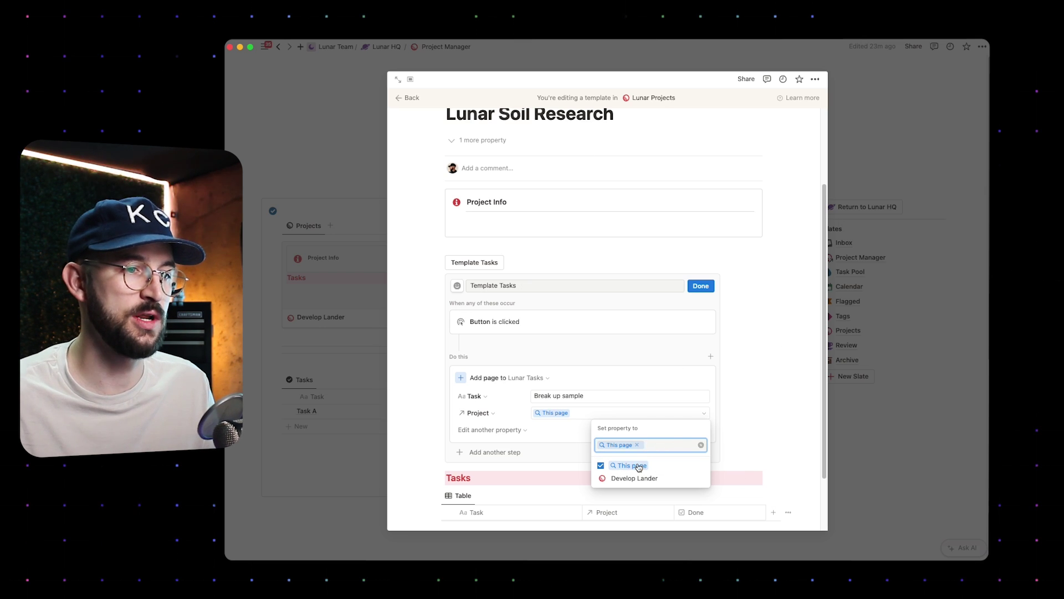
click(436, 411)
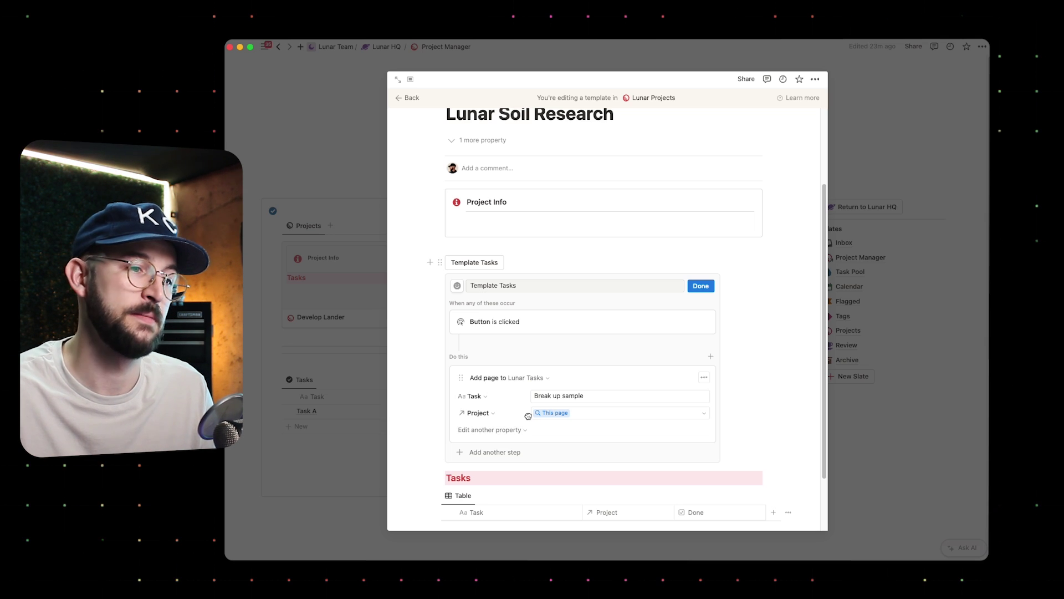
- Duplicate the Break up sample step below and rename its task to 'Synthesize'
click(505, 452)
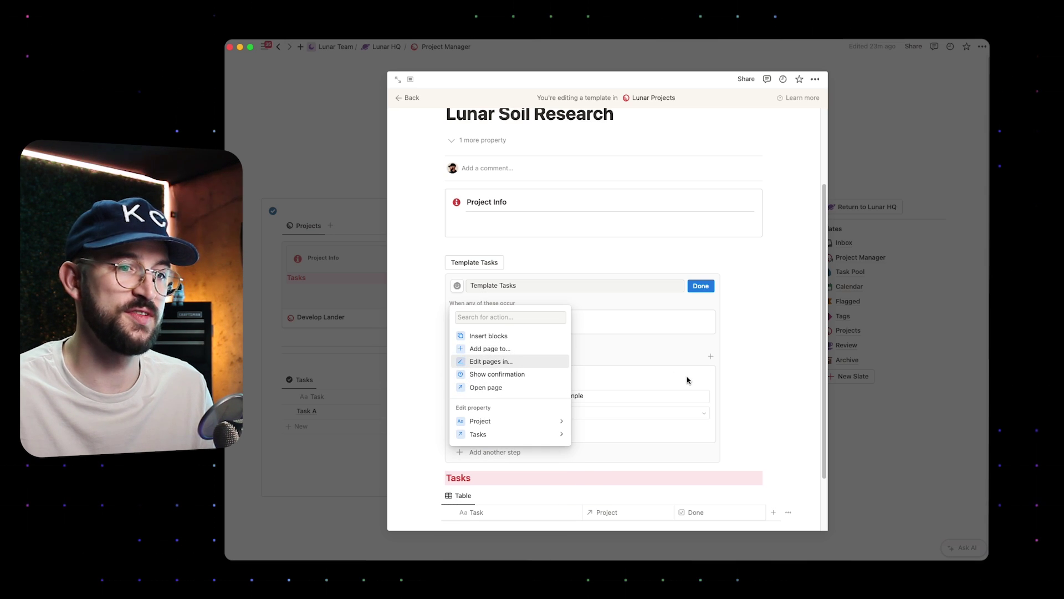
click(702, 364)
click(704, 378)
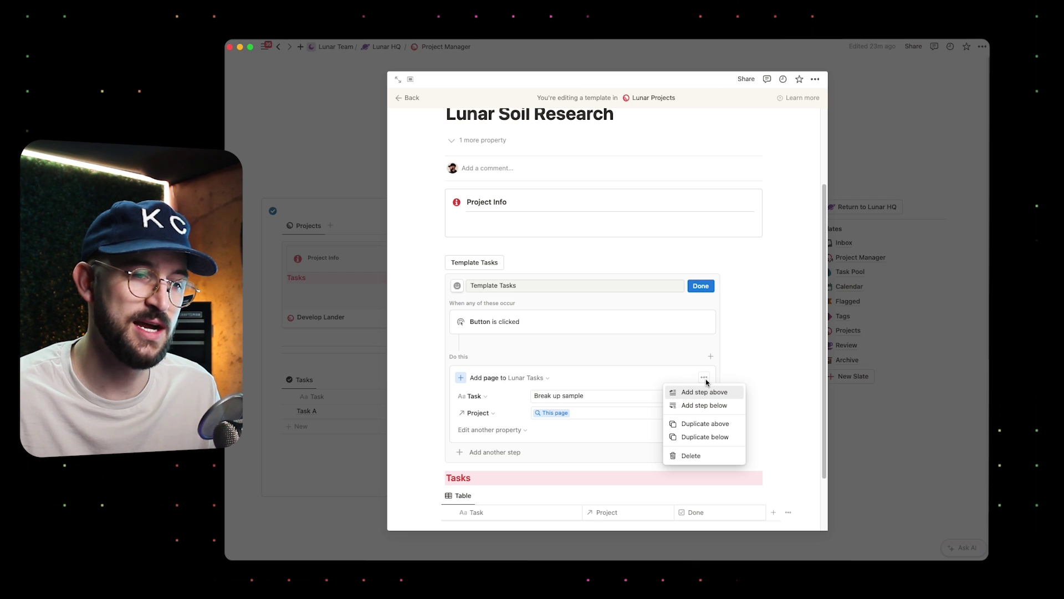
click(702, 437)
scroll(604, 488, down, 3)
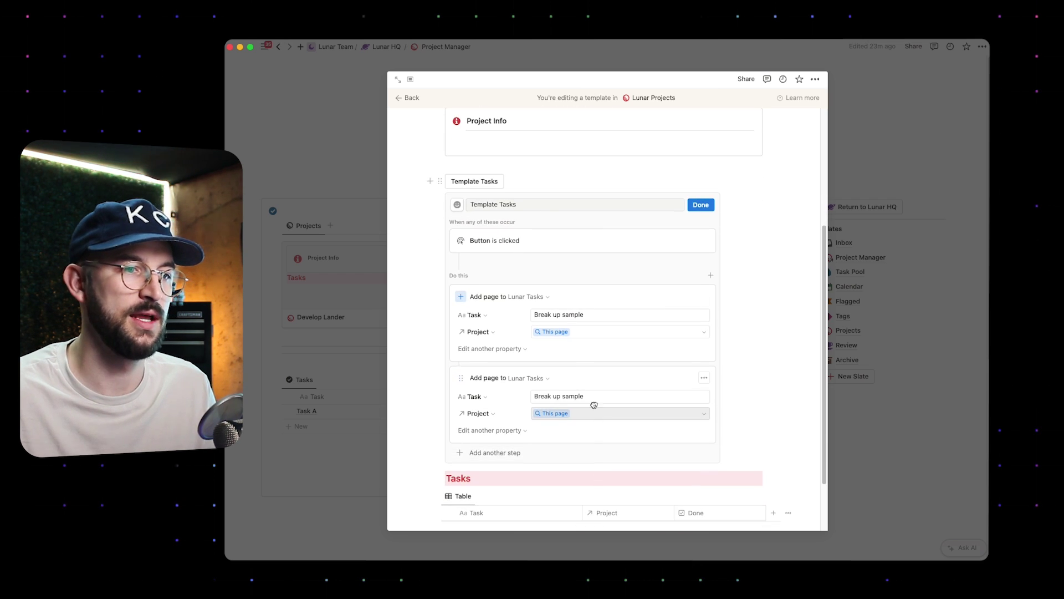
click(593, 396)
key(super+a)
text(Synt)
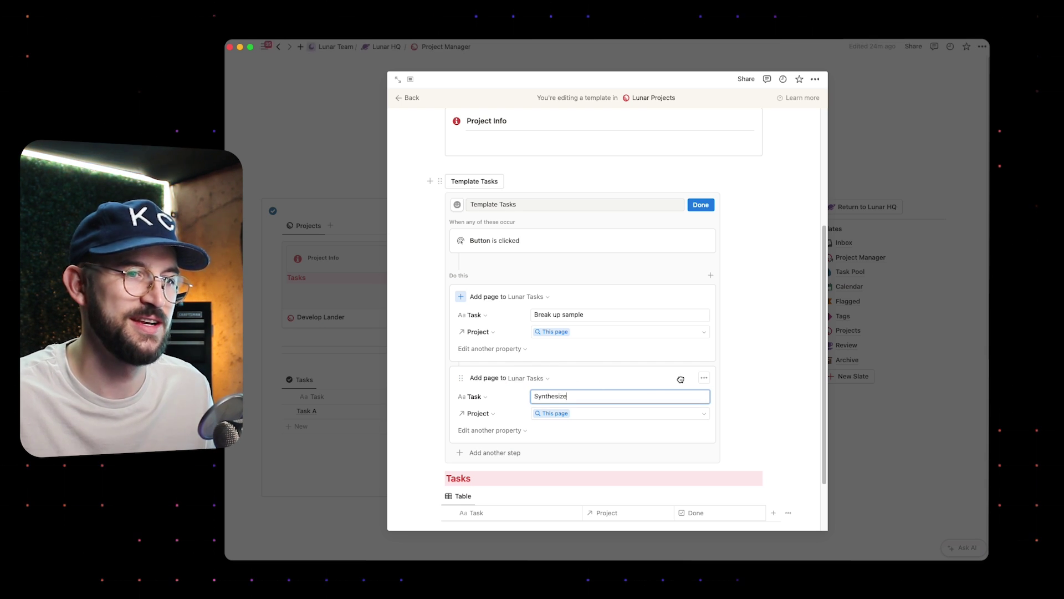
- Duplicate the Synthesize step below and rename its task to 'Sanitize'
click(703, 378)
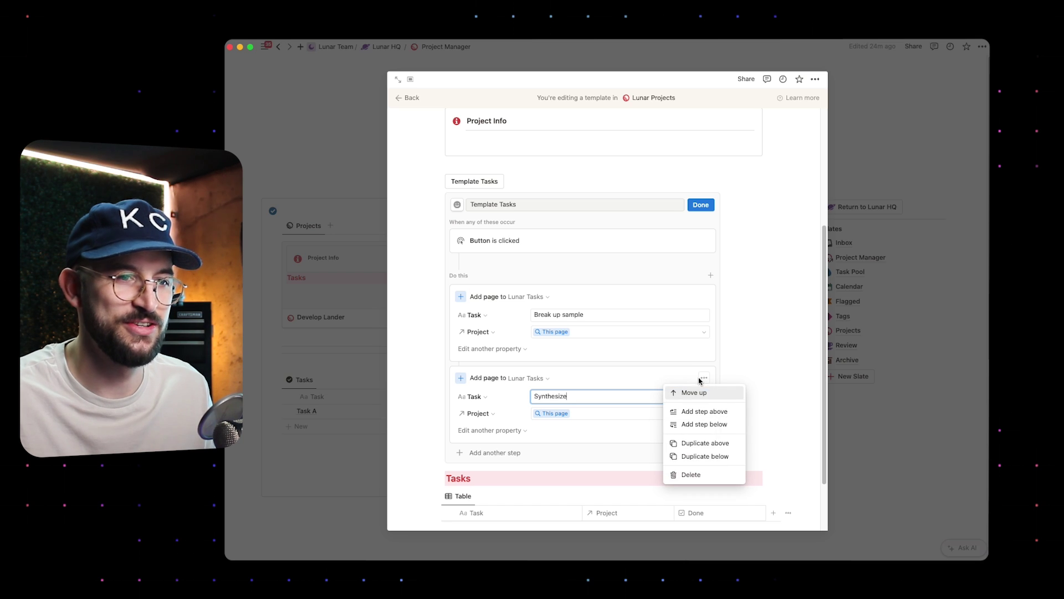
click(713, 456)
double_click(574, 479)
text(San)
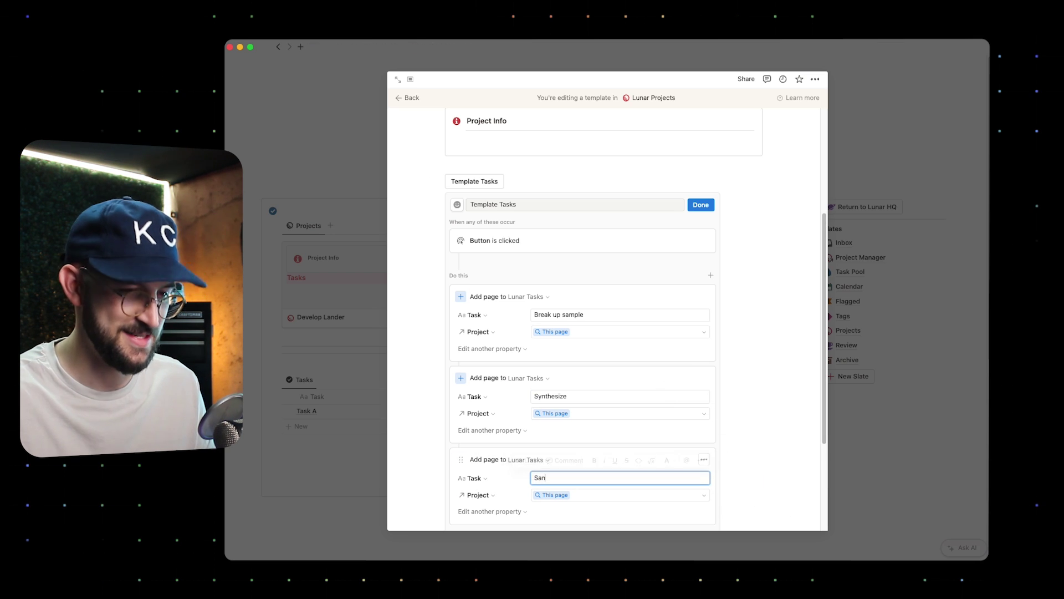
text(itize)
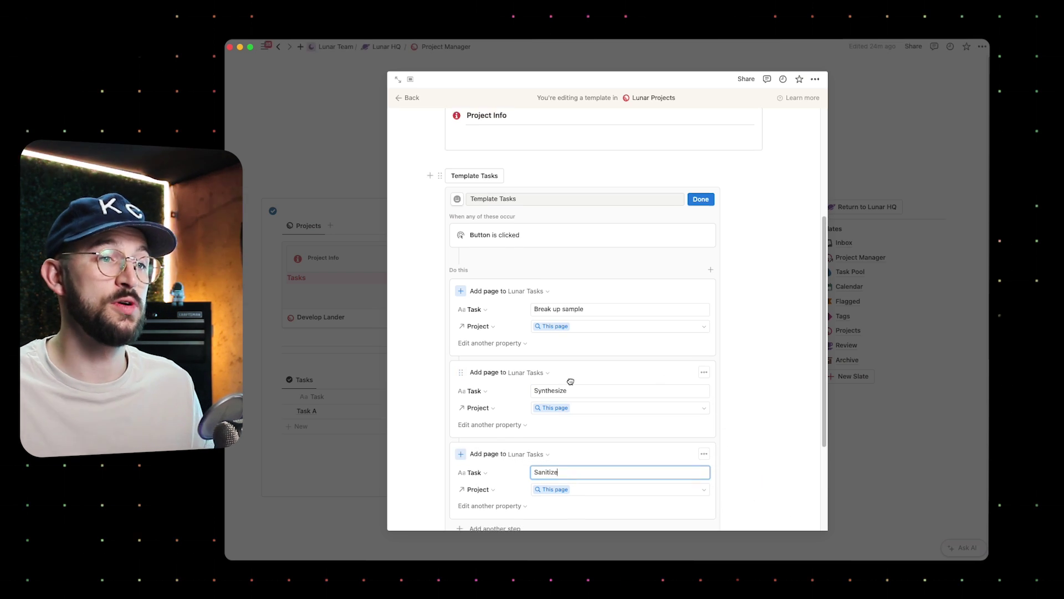
scroll(570, 381, down, 3)
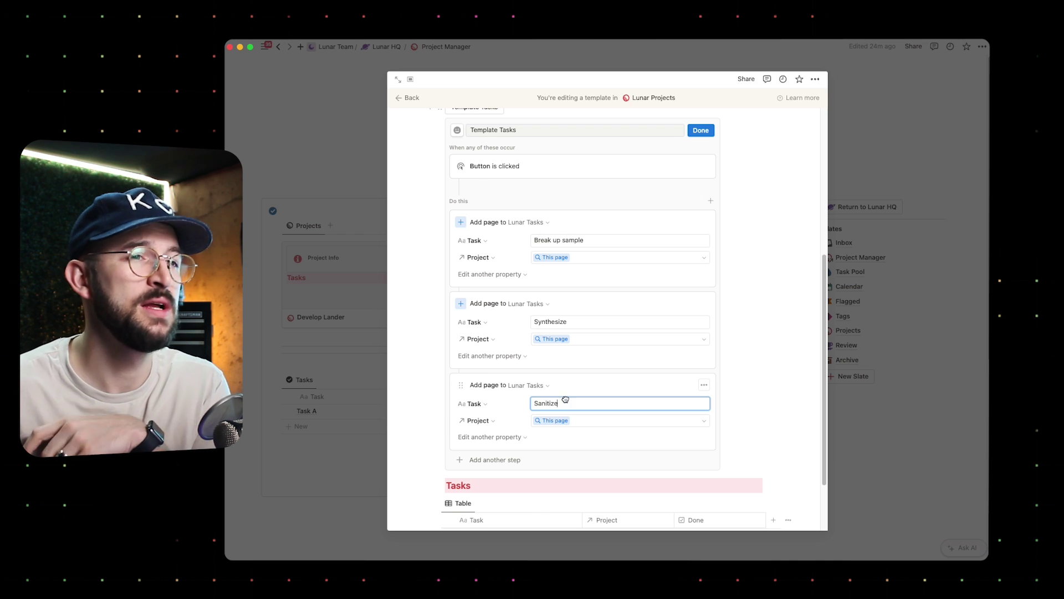
scroll(565, 399, up, 5)
click(457, 391)
- Give the Add Template Tasks button a coloured plus icon and move it below the Tasks heading
text(p)
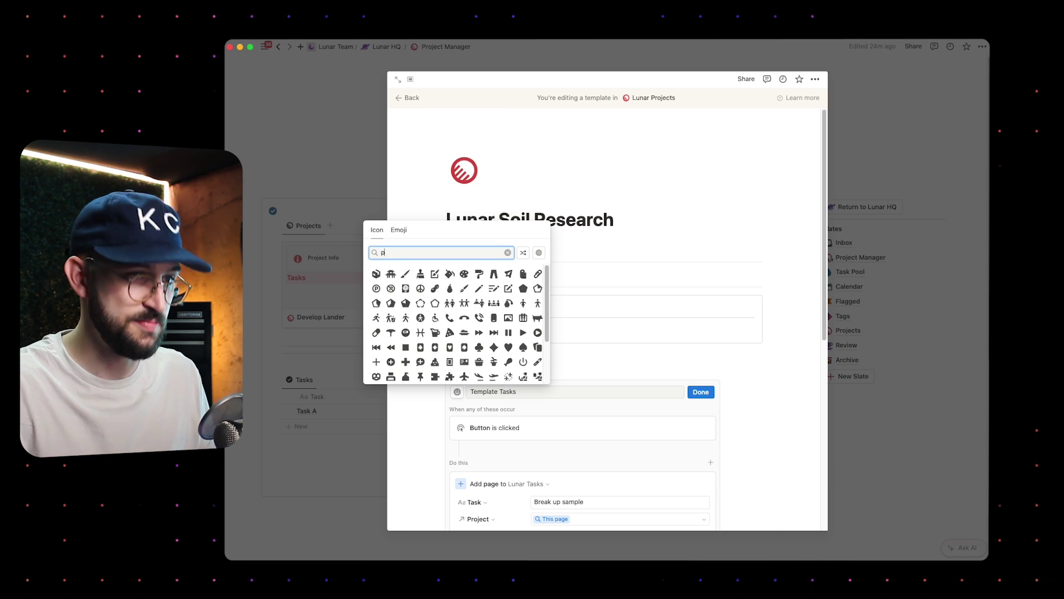
text(lus)
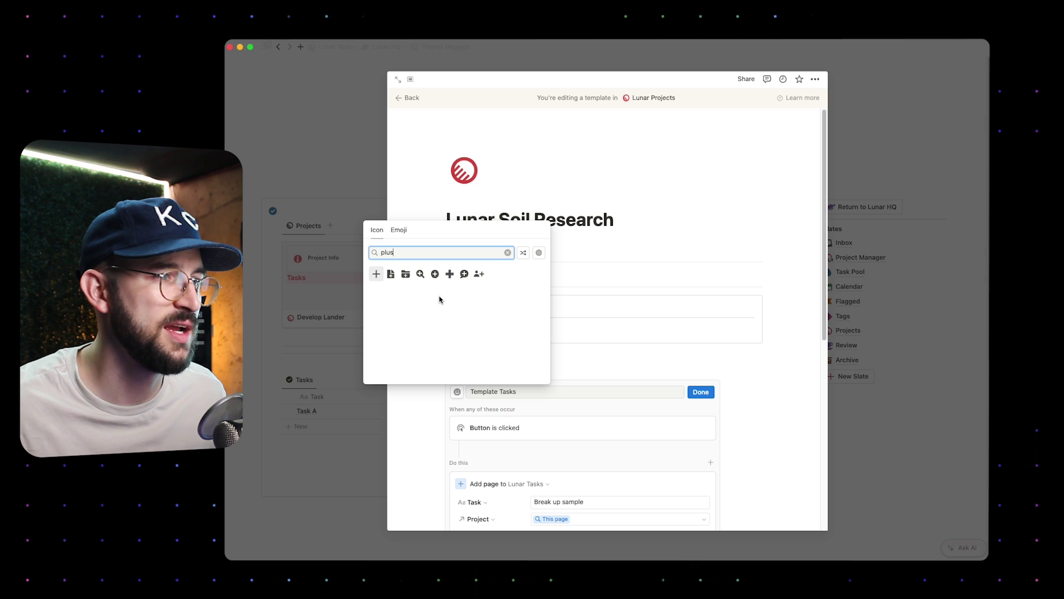
mouse_move(376, 273)
click(399, 305)
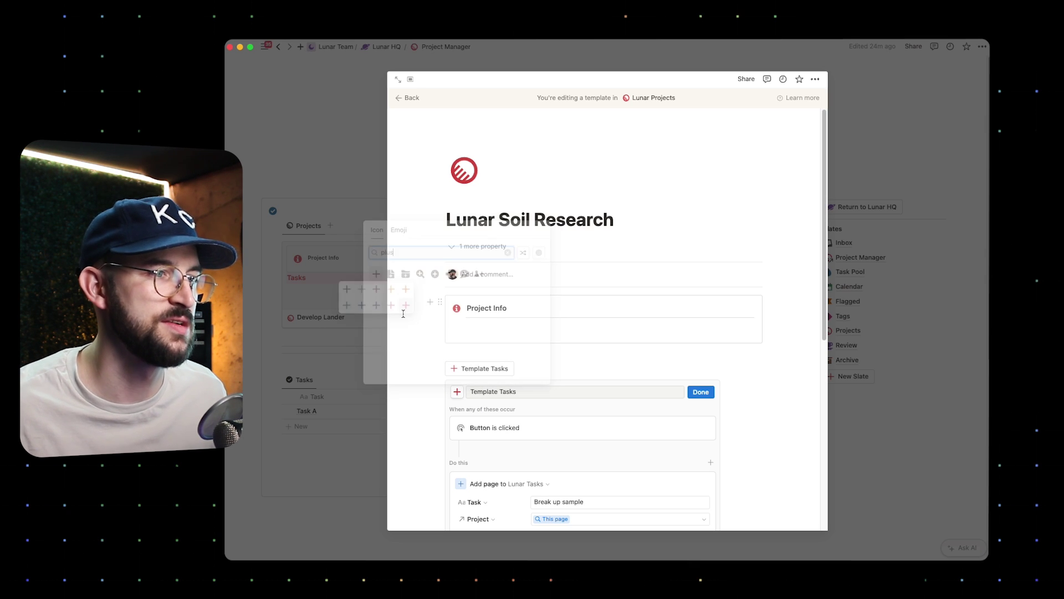
click(430, 354)
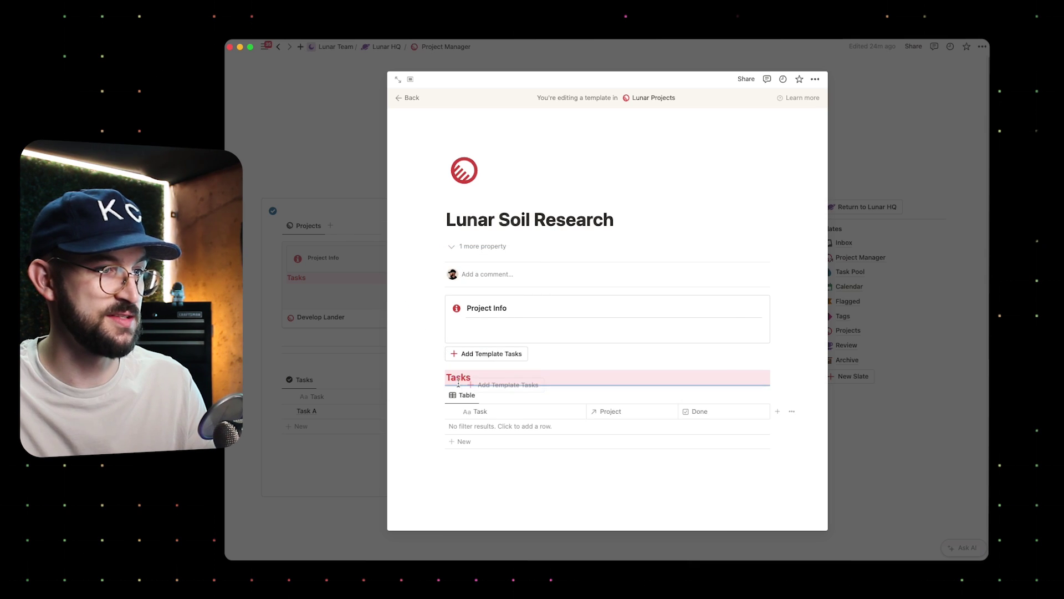
drag(441, 354, 488, 366)
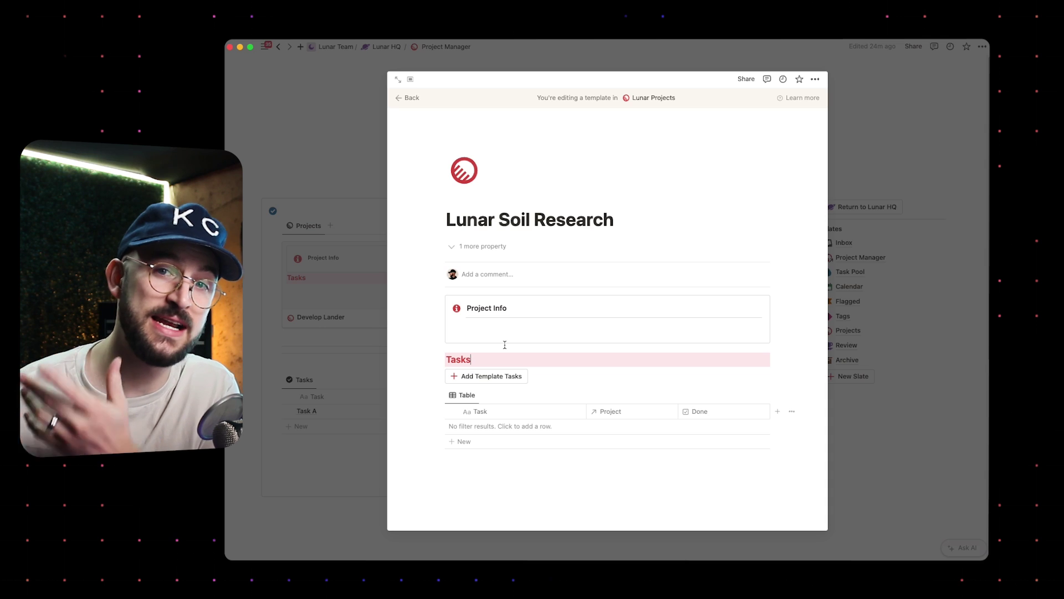
click(877, 141)
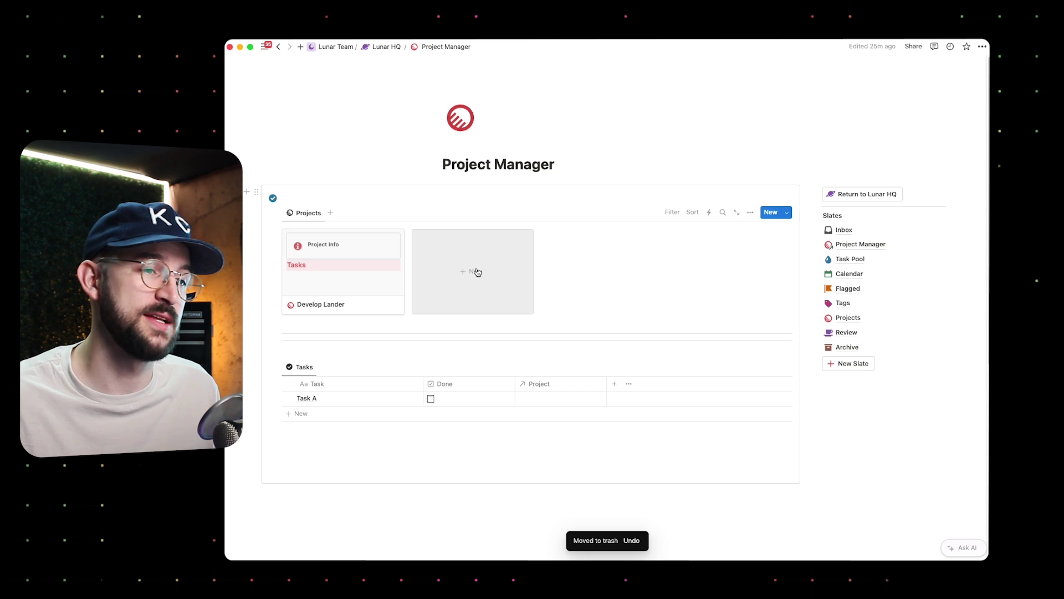
- Create a new General Project page in the Projects gallery and close it
click(477, 272)
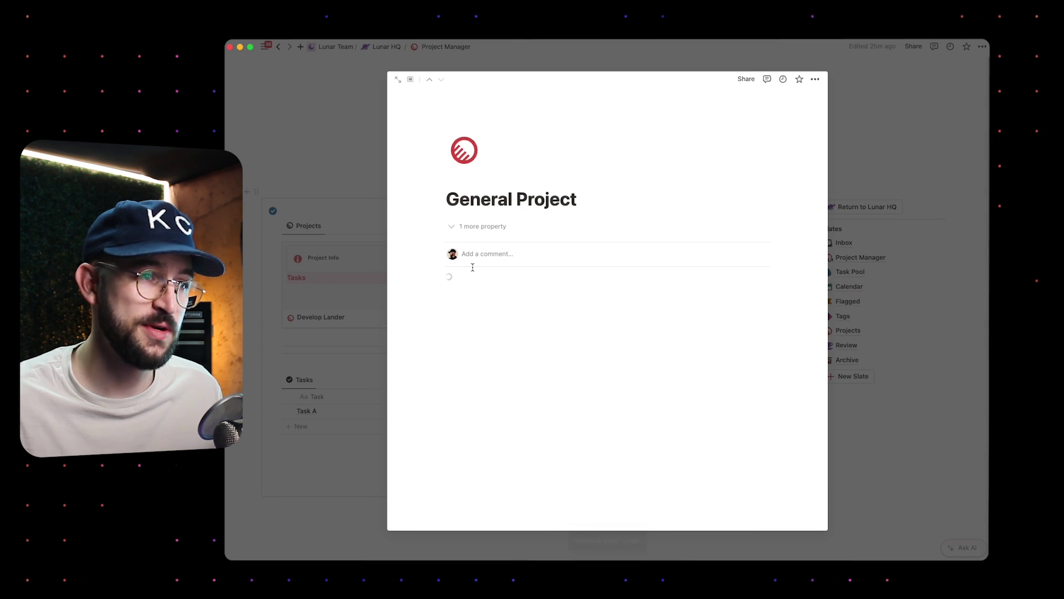
click(470, 200)
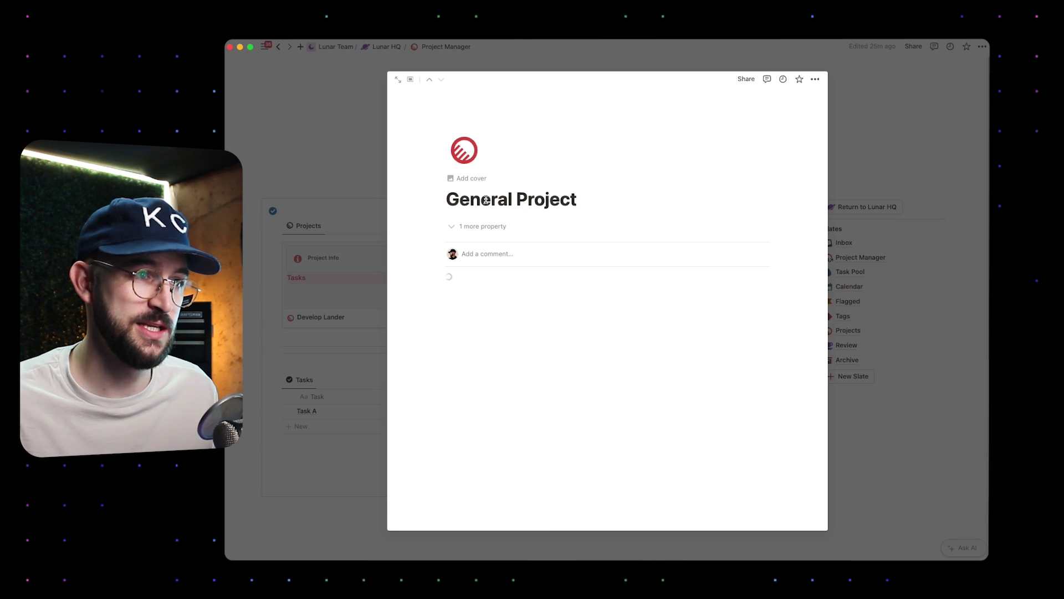
drag(449, 198, 576, 199)
click(575, 200)
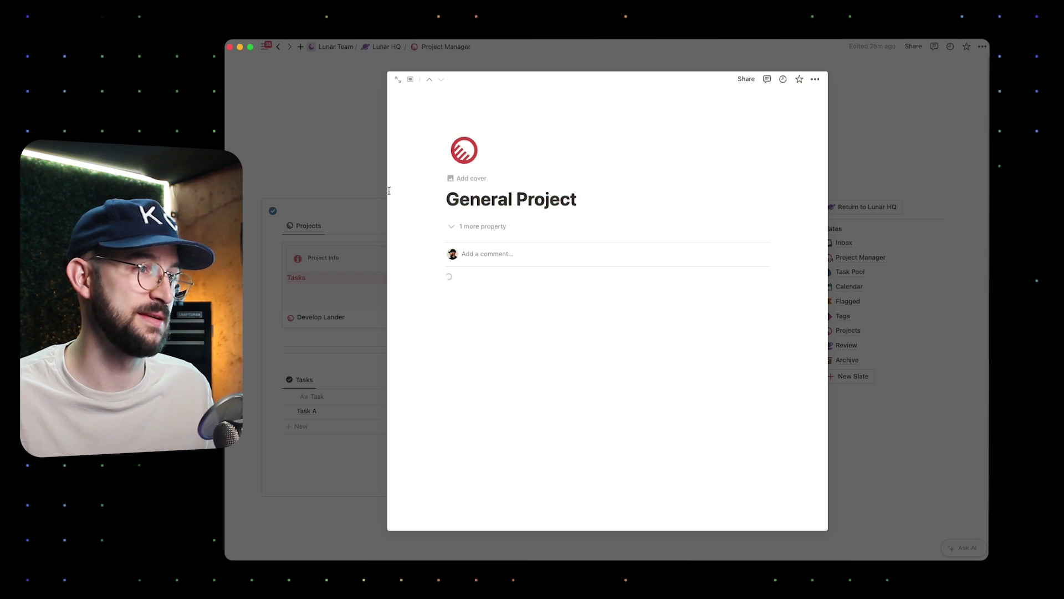
click(364, 170)
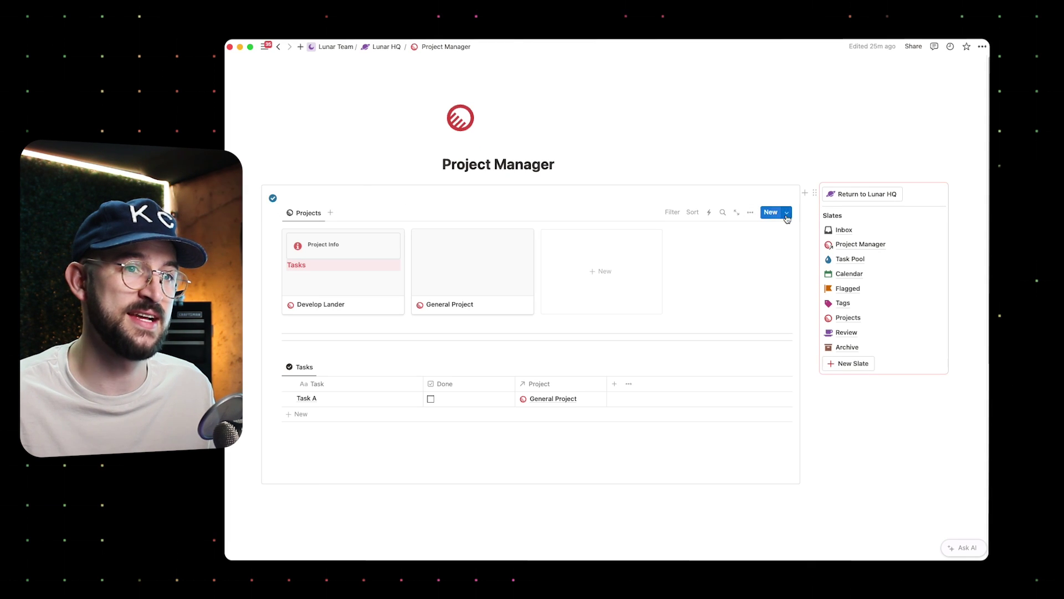
- Make the Empty template the default for all Lunar Projects views, then start a new project
click(788, 213)
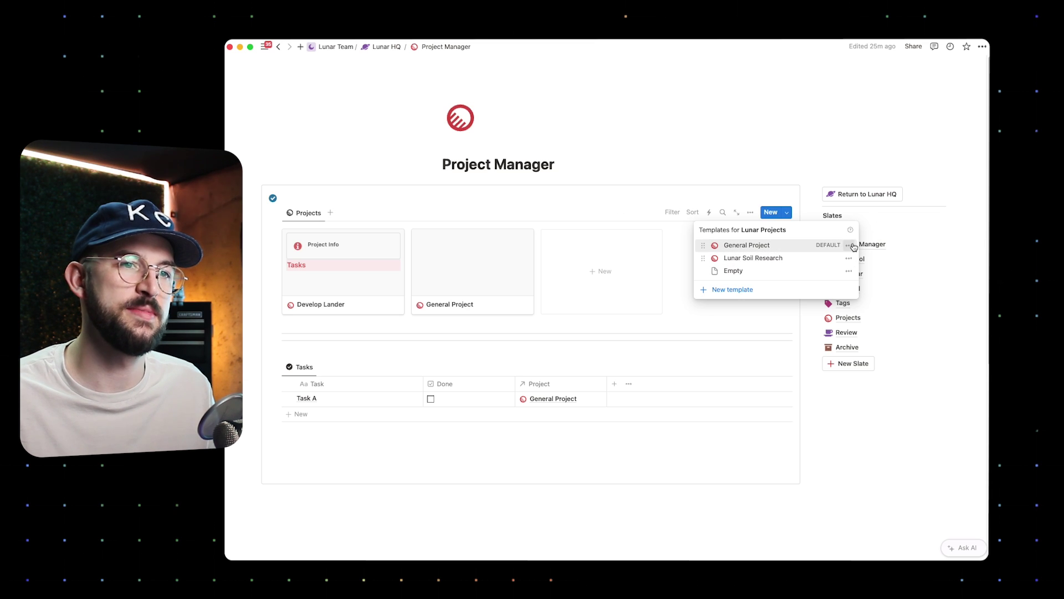
click(848, 271)
click(884, 273)
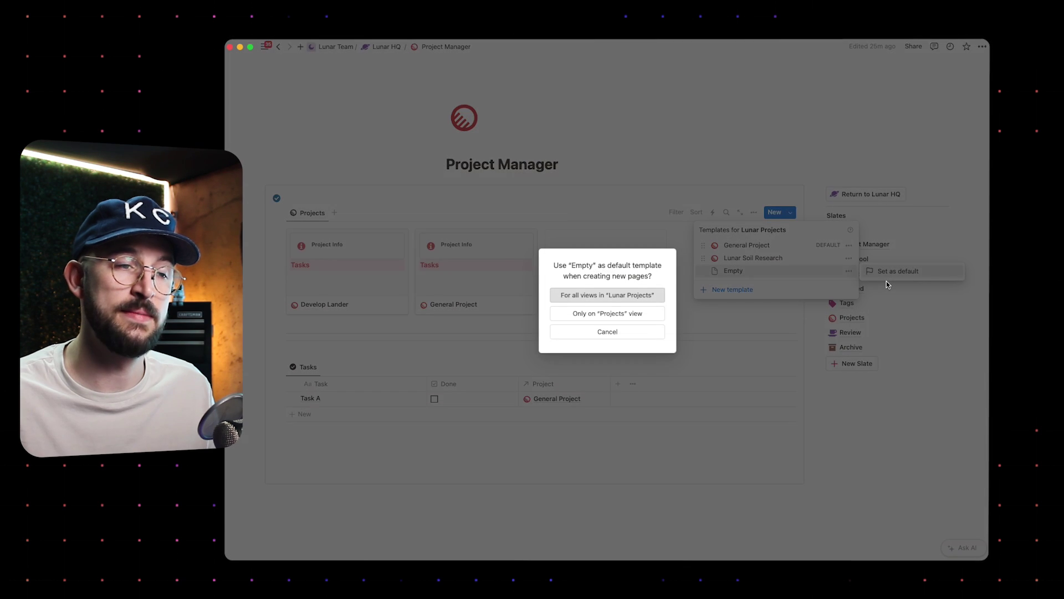
click(582, 295)
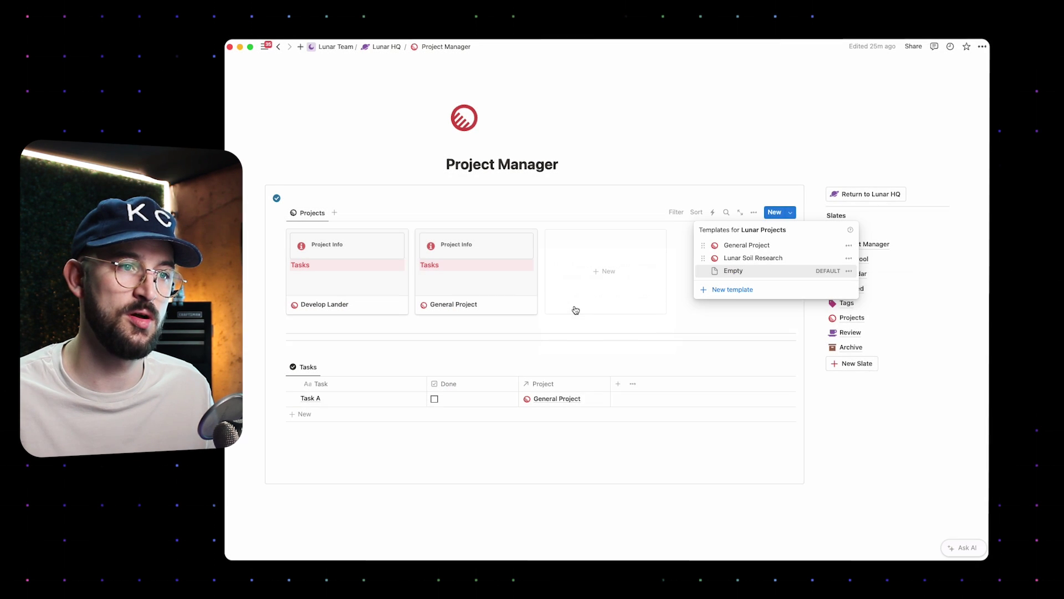
click(361, 208)
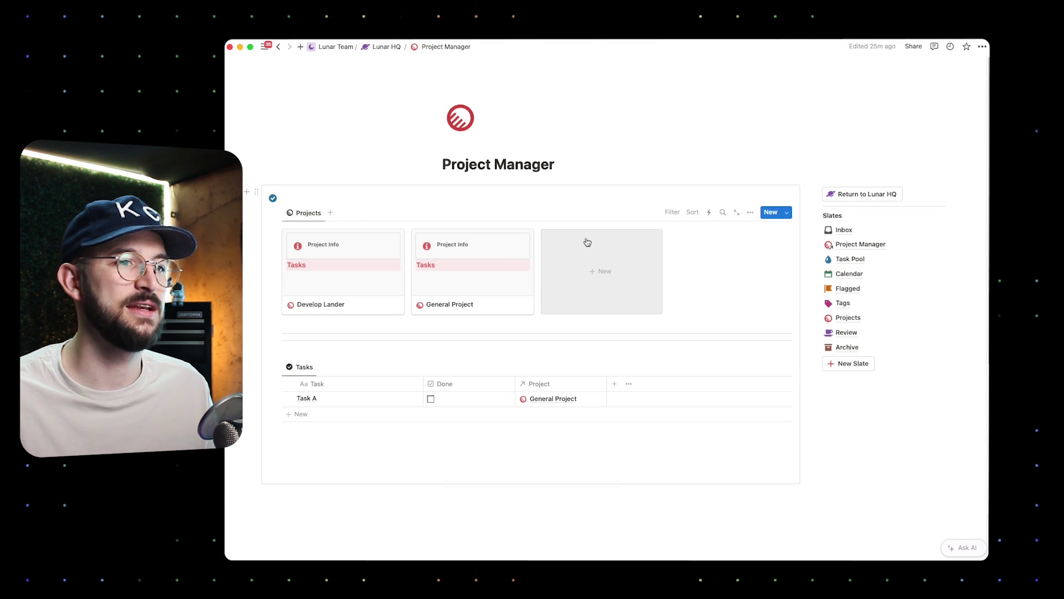
click(585, 264)
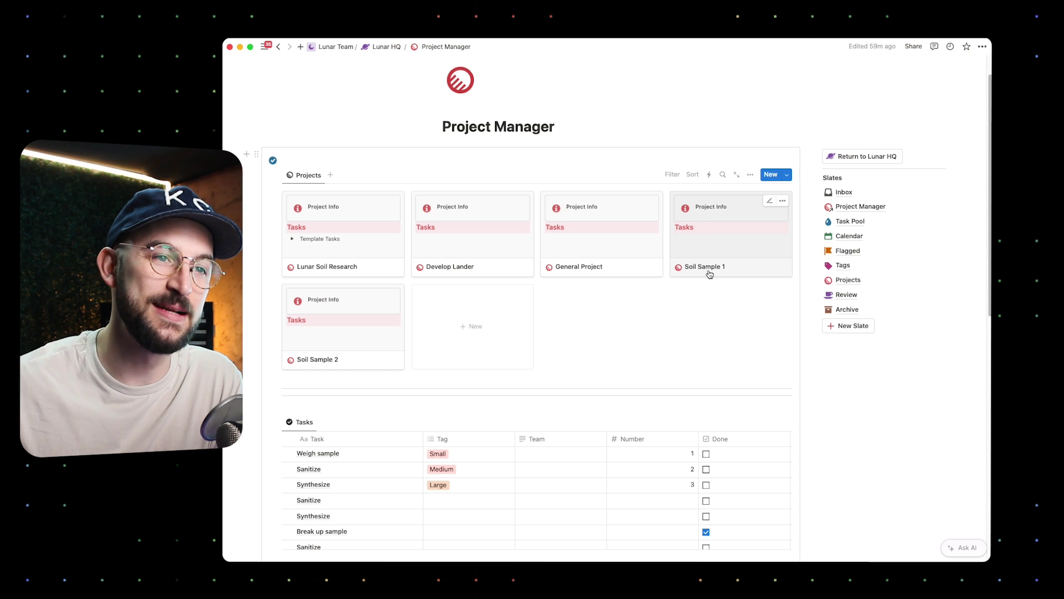
- Glance at the Lunar Projects template list, then dismiss it
click(787, 175)
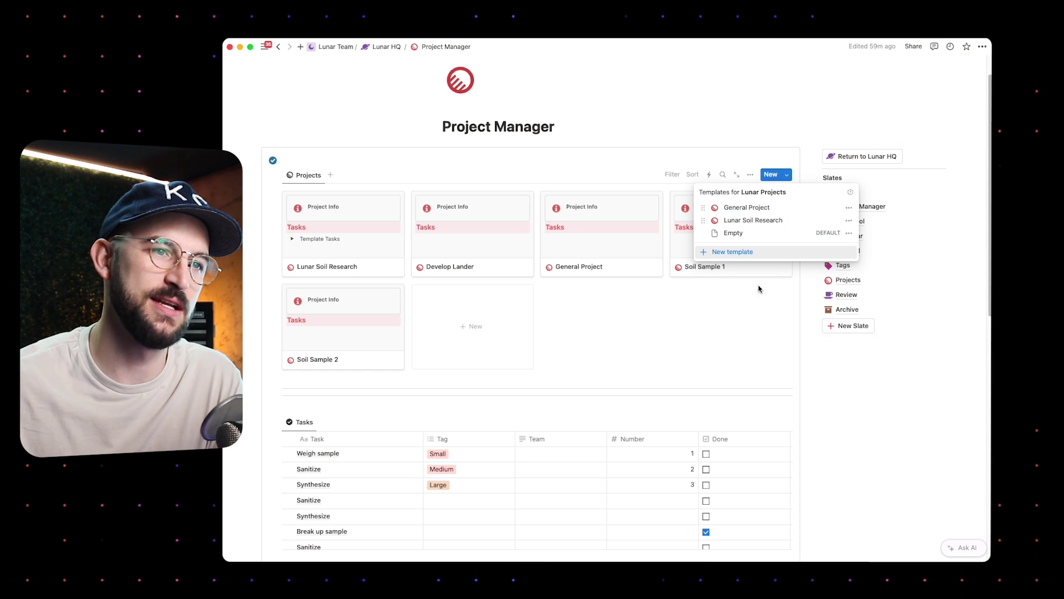
click(721, 352)
- Create a new project titled Soil Sample 1 using the Lunar Soil Research template
click(472, 354)
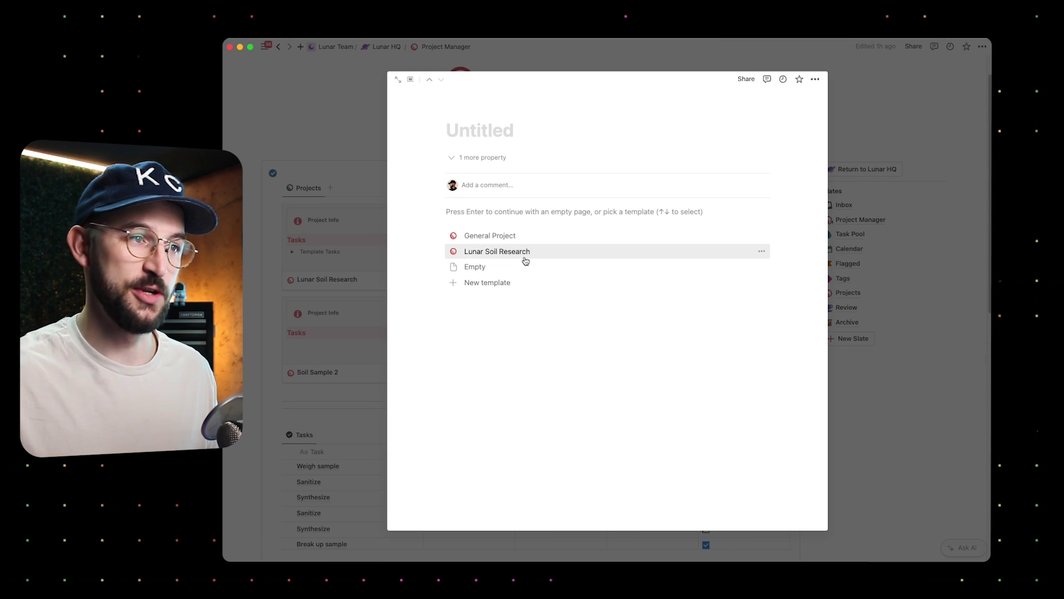
text(Soil )
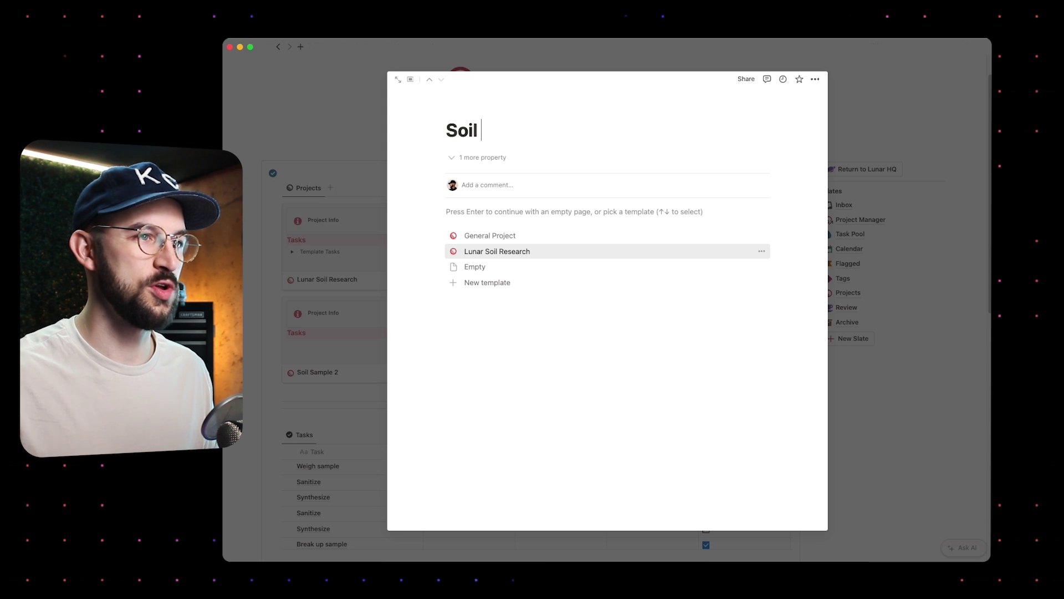
text(Sample 1)
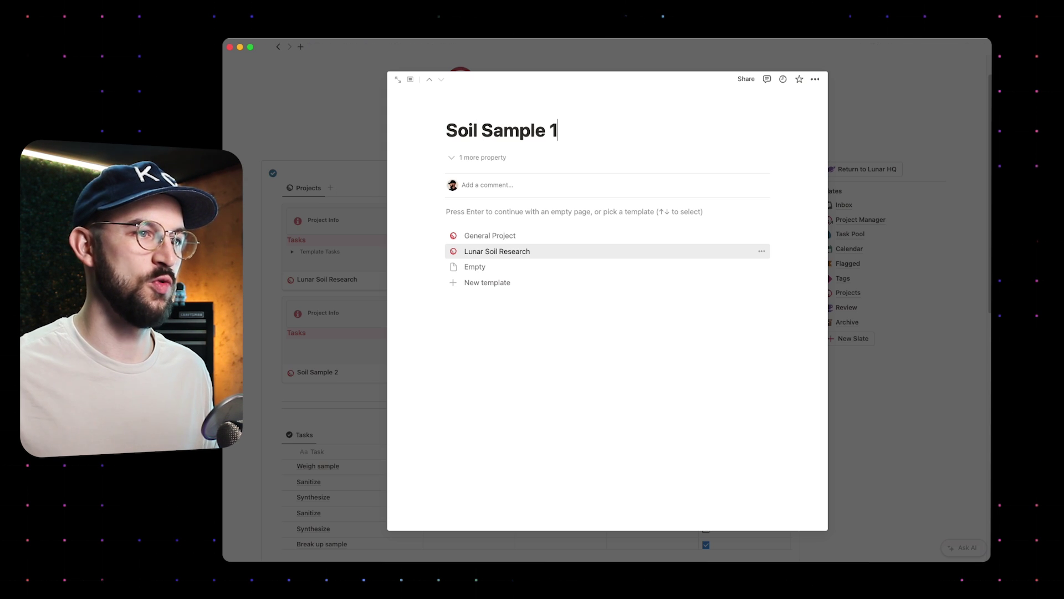
click(520, 252)
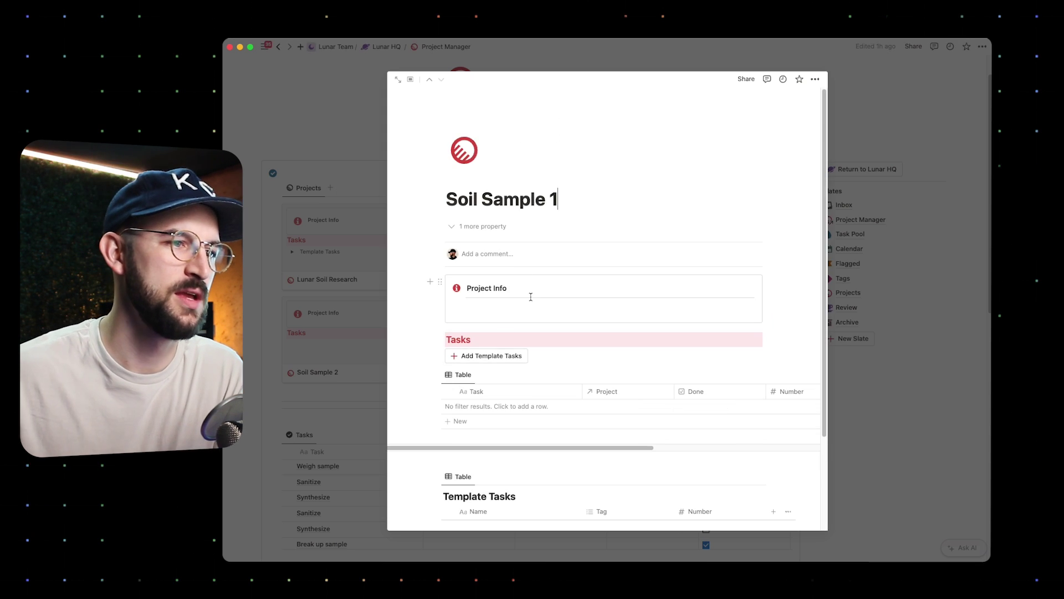
scroll(492, 353, down, 3)
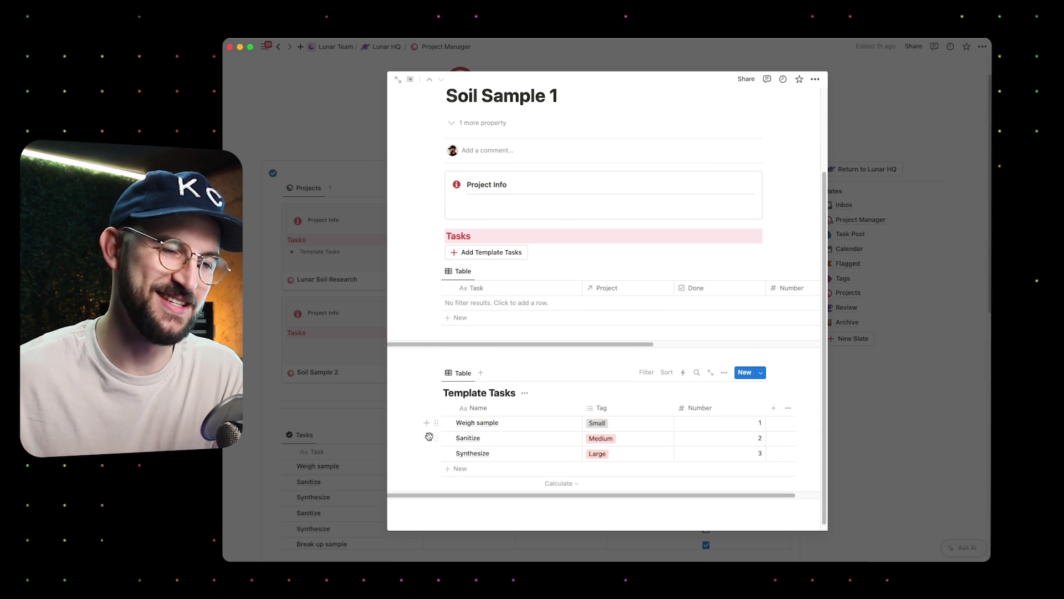
scroll(544, 347, up, 2)
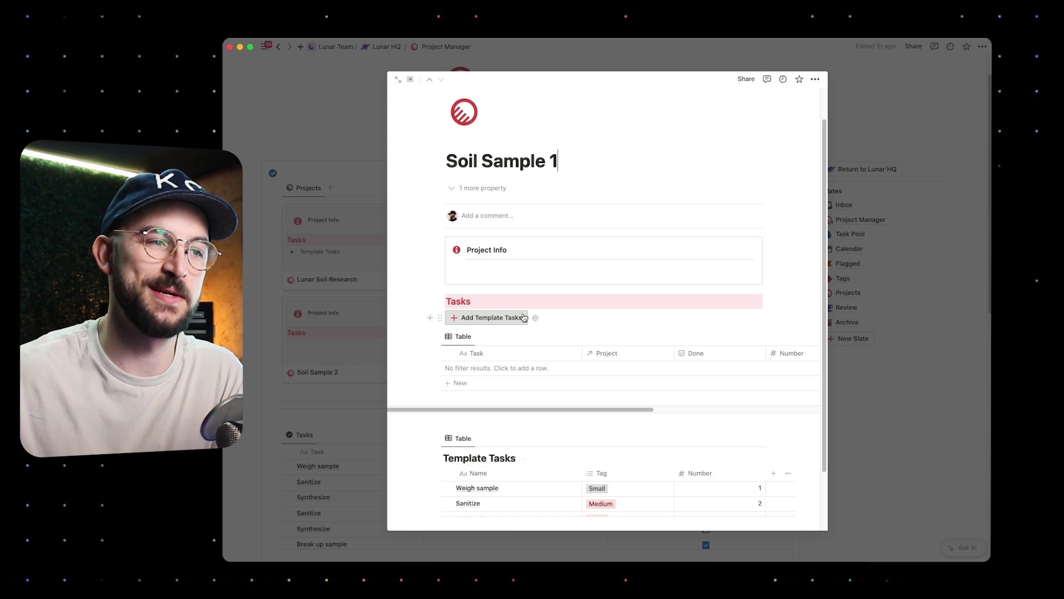
- Run Add Template Tasks to create Sanitize, Synthesize and Break up sample, then close Soil Sample 1
click(519, 317)
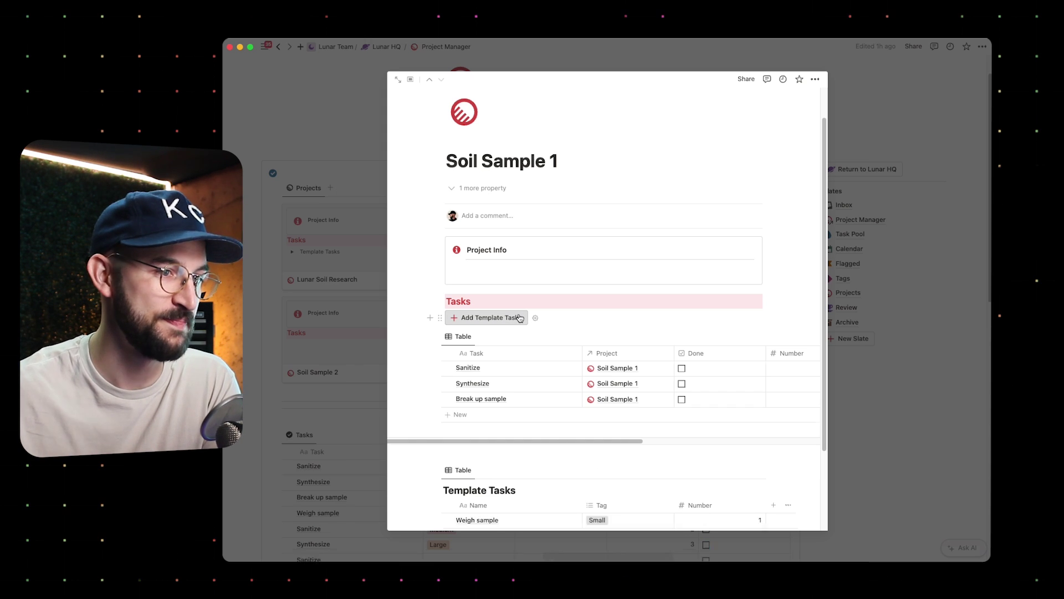
scroll(489, 335, down, 1)
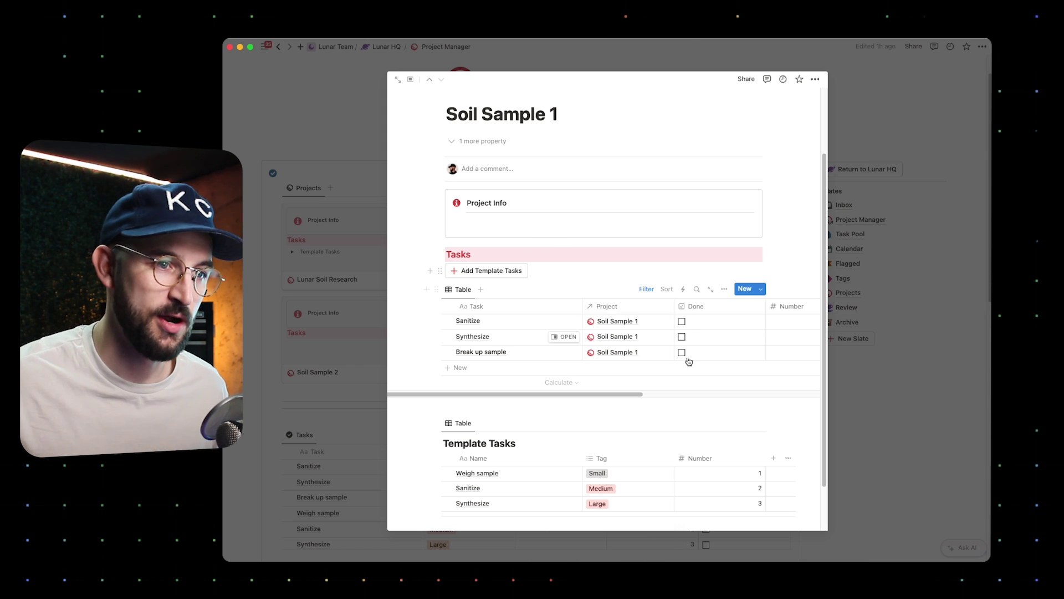
scroll(685, 339, right, 5)
scroll(685, 338, left, 5)
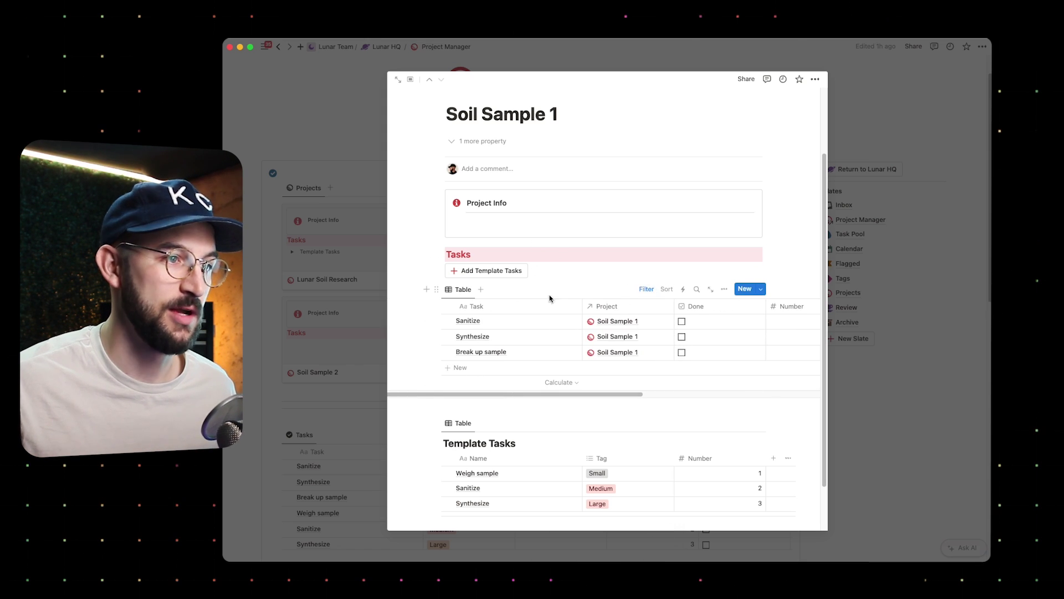
scroll(521, 313, up, 1)
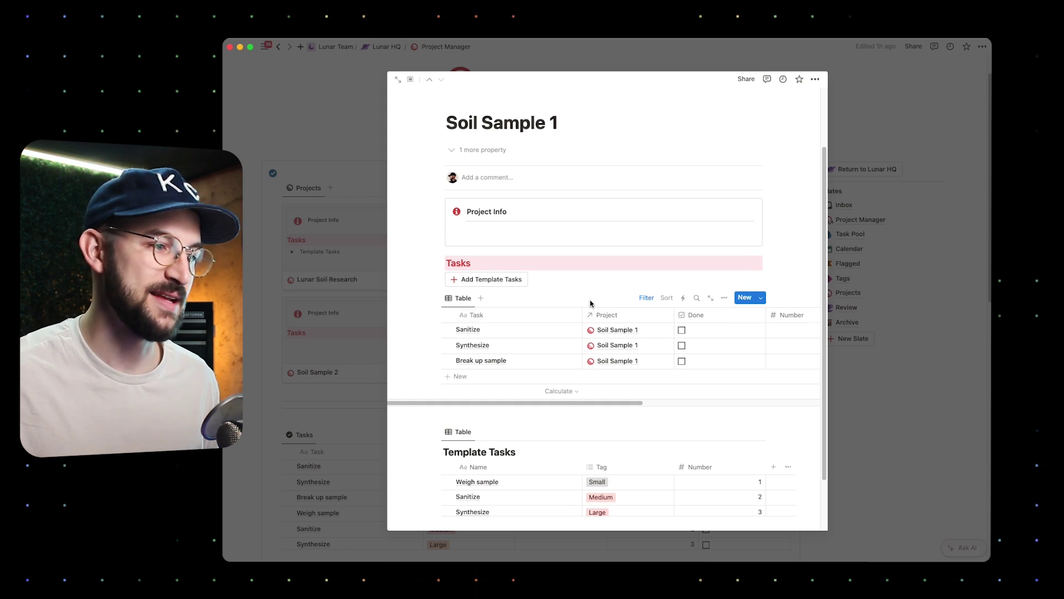
key(Escape)
- Edit the Lunar Soil Research template from the New button's template list via its ••• menu
scroll(468, 438, down, 5)
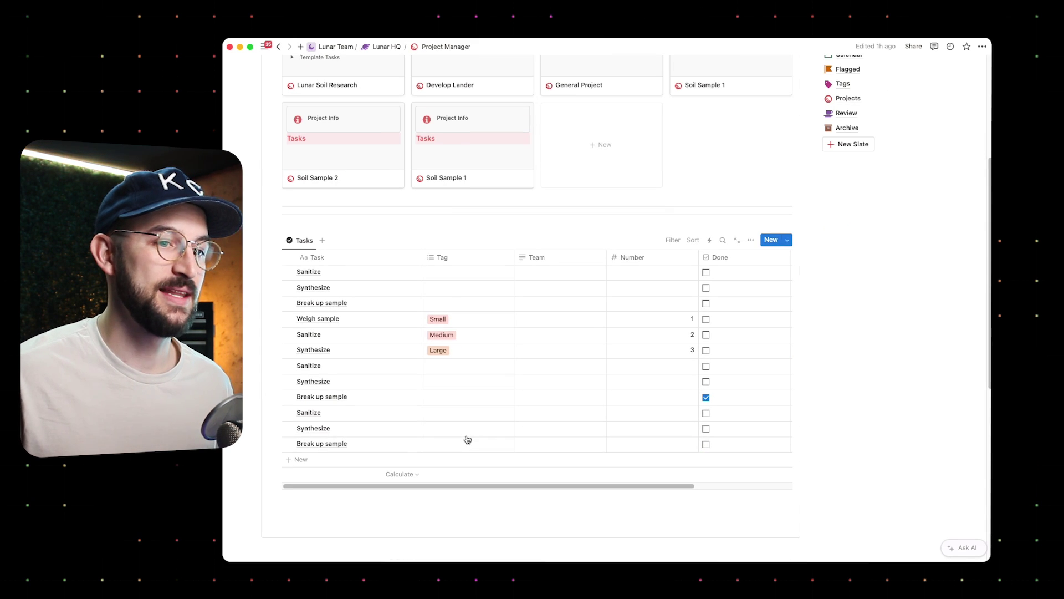
scroll(467, 362, up, 2)
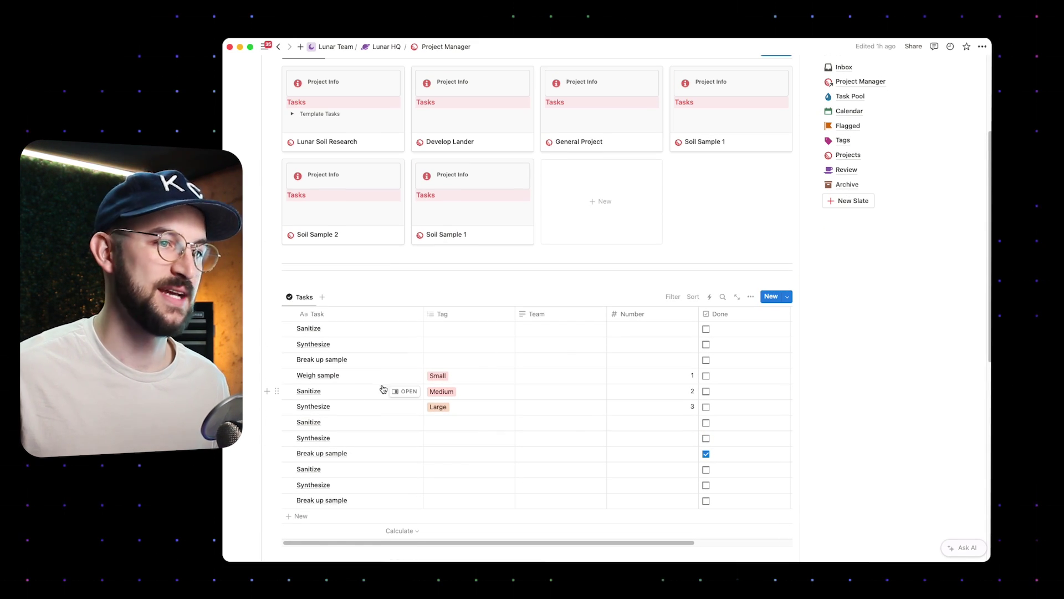
scroll(580, 361, right, 3)
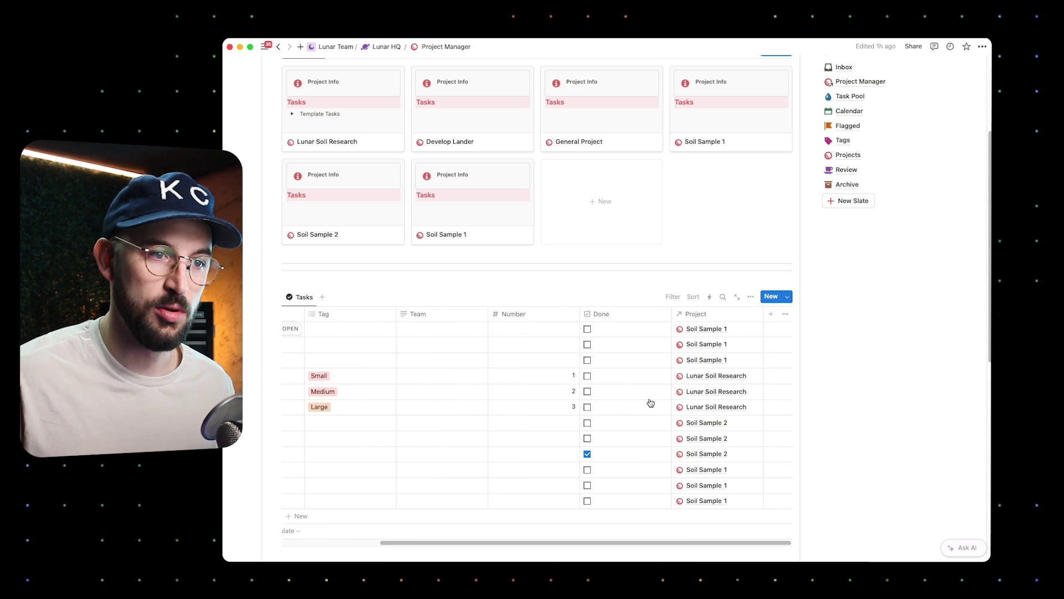
scroll(693, 327, up, 2)
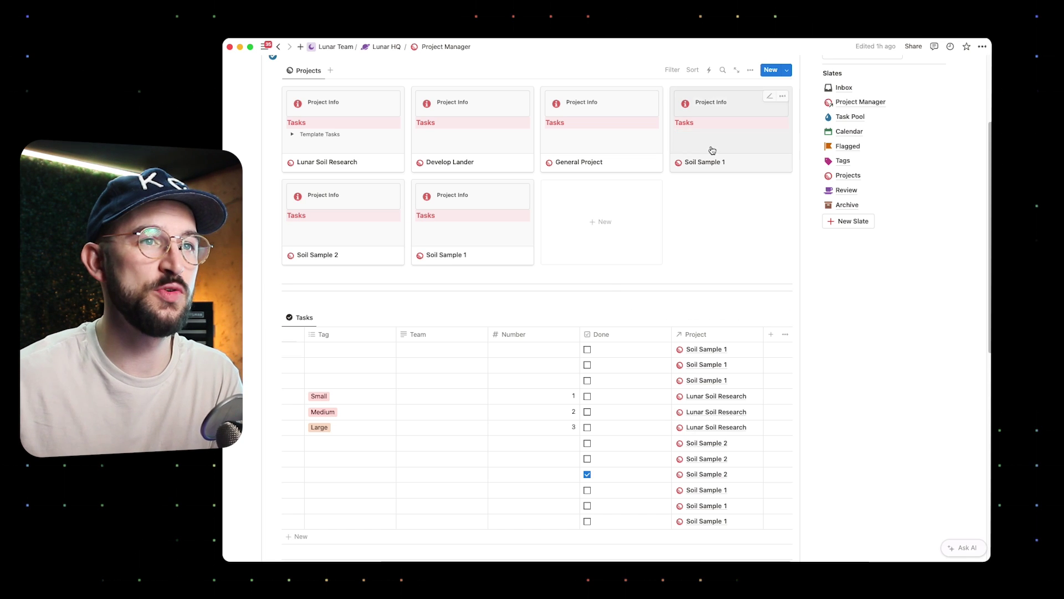
click(787, 72)
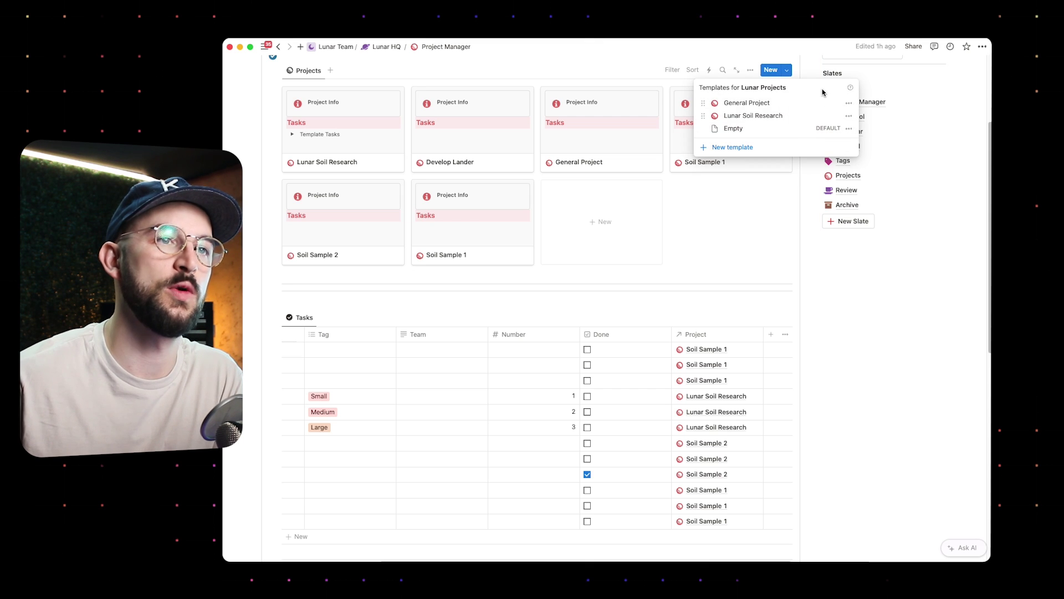
click(849, 115)
click(883, 117)
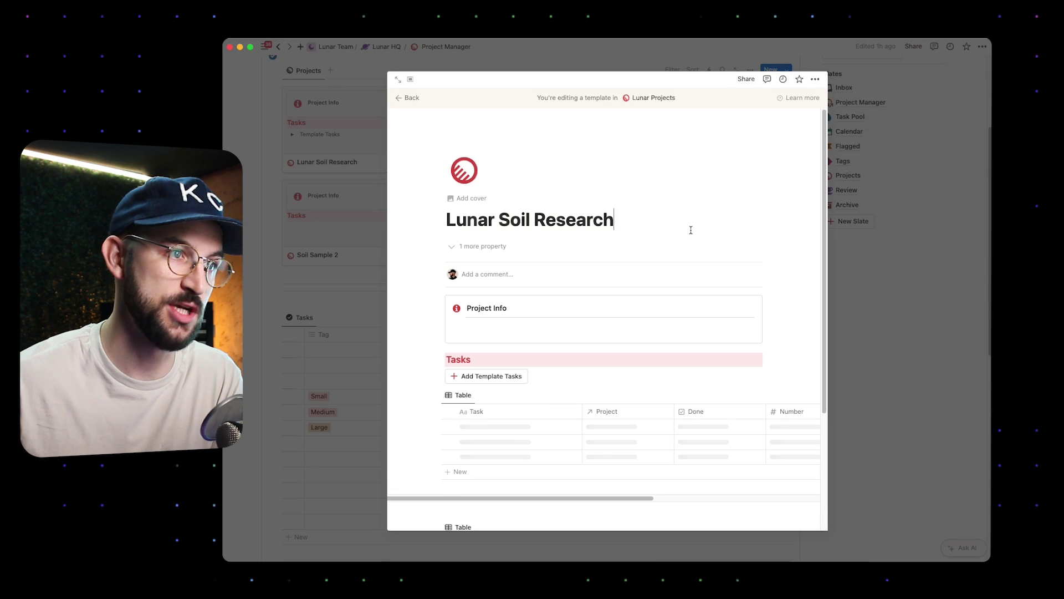
- Review the Add Template Tasks button's Add page steps for Break up sample, Synthesize and Sanitize
scroll(530, 333, down, 1)
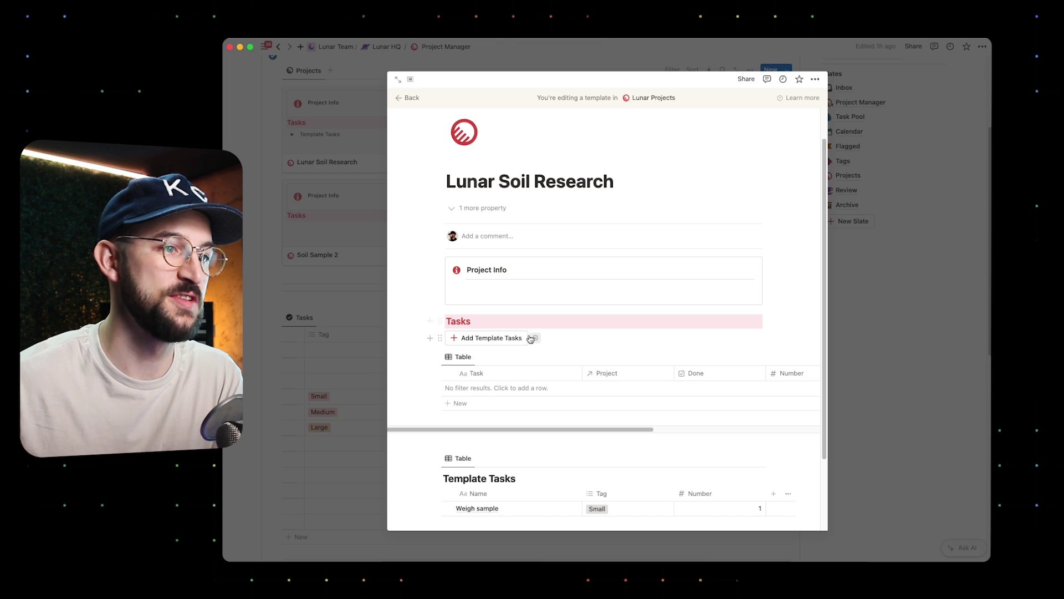
click(532, 338)
scroll(527, 337, down, 3)
scroll(526, 337, down, 3)
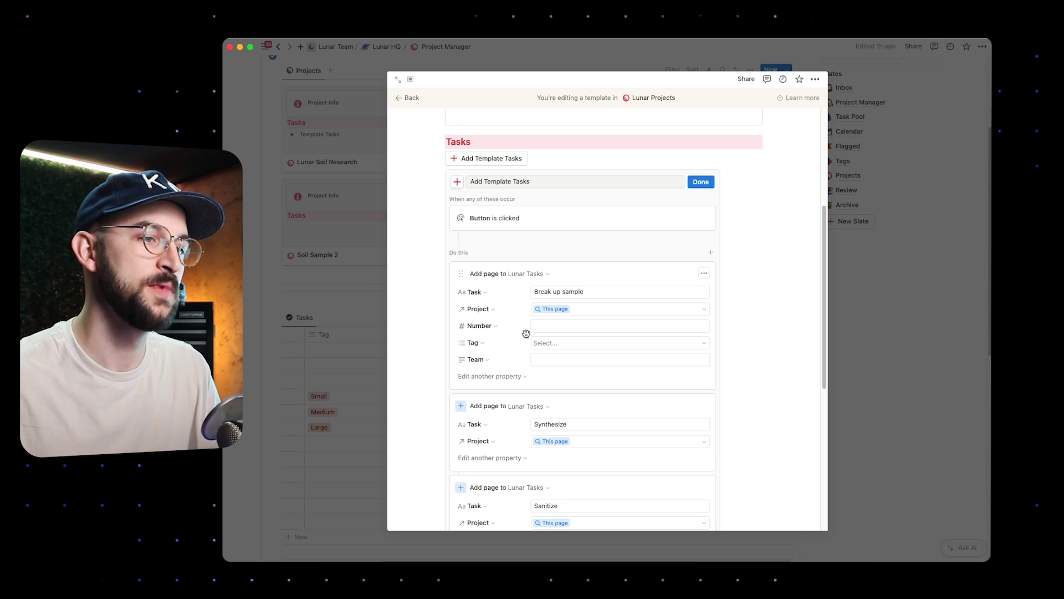
scroll(526, 333, down, 2)
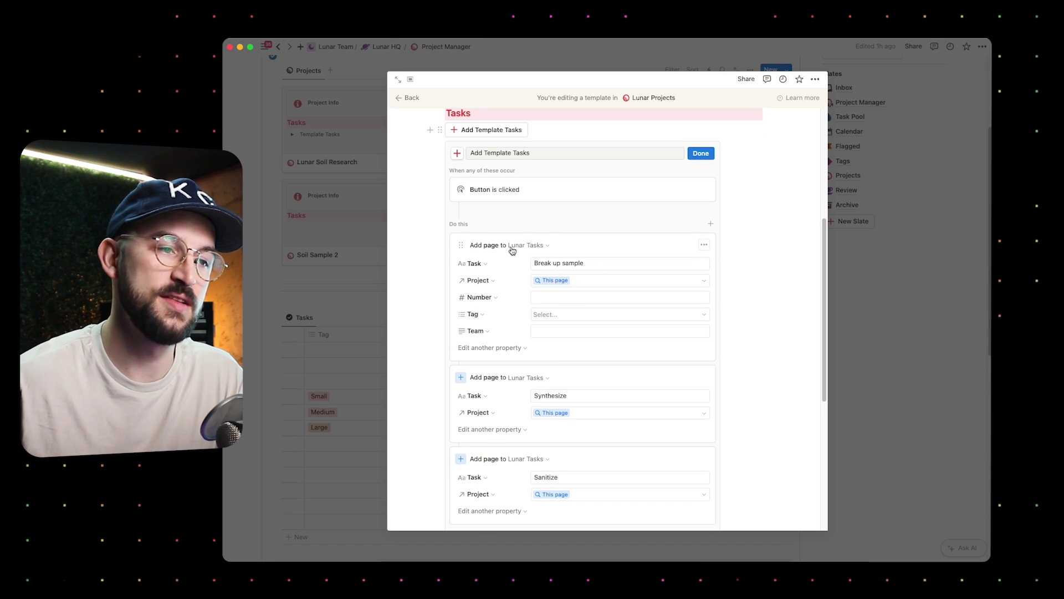
scroll(510, 253, down, 3)
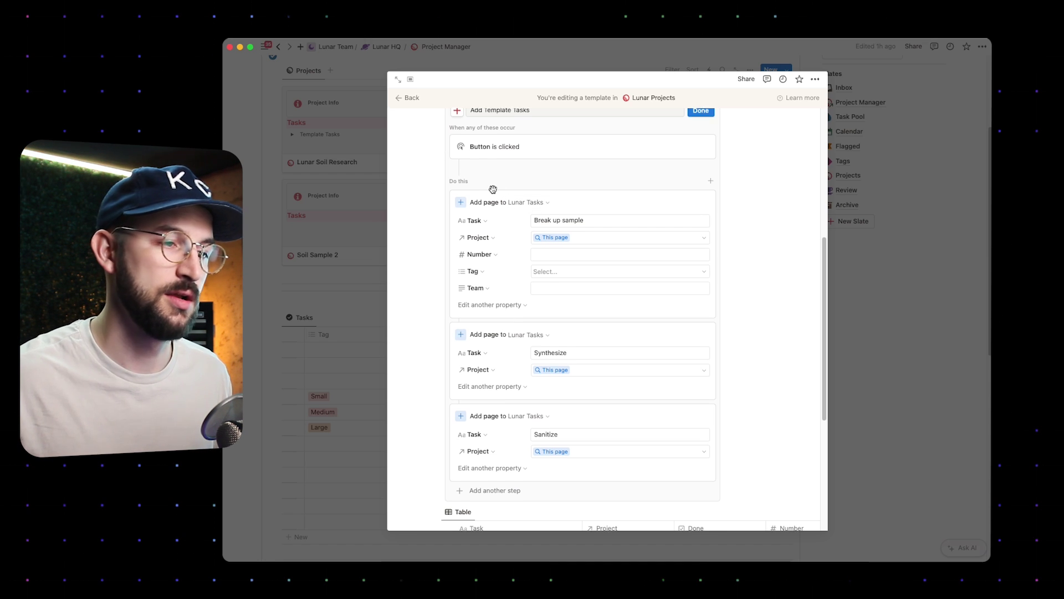
scroll(493, 186, down, 3)
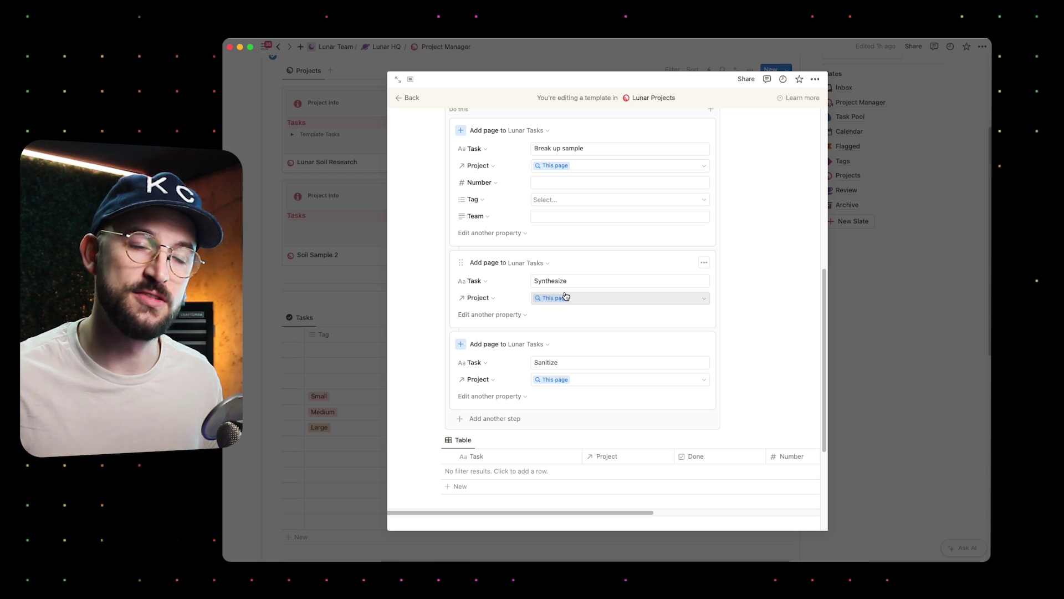
- Close the template, reopen Lunar Soil Research via ••• > Edit, and expand it to full page
click(847, 300)
scroll(764, 238, up, 3)
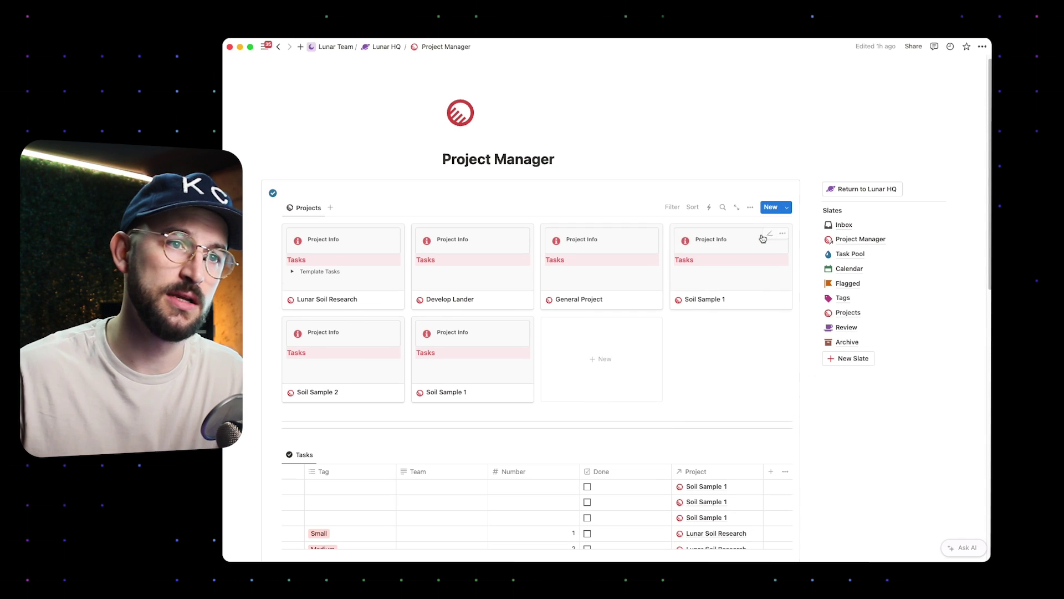
click(787, 209)
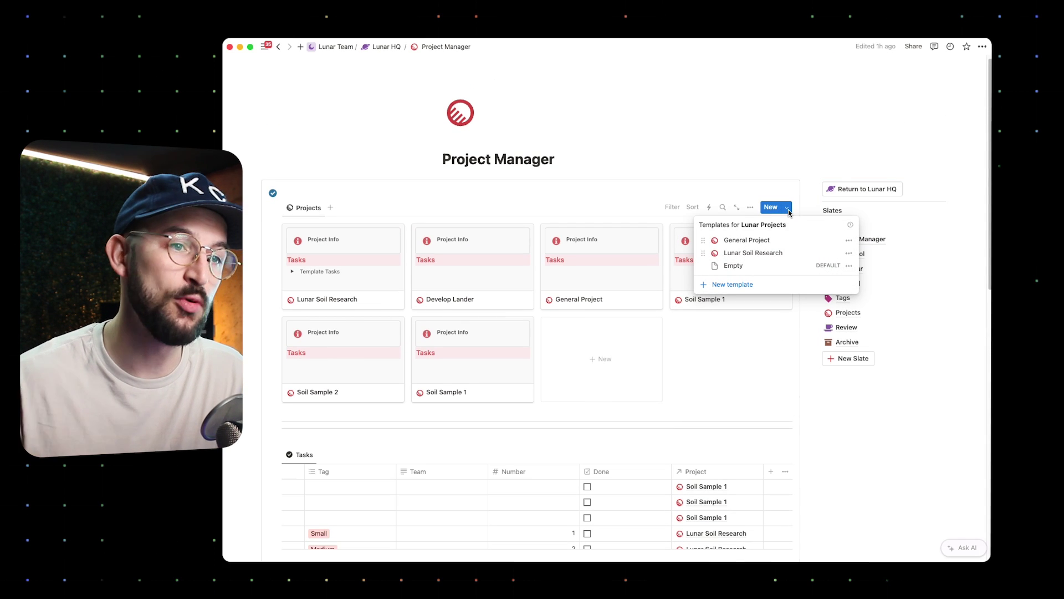
click(846, 253)
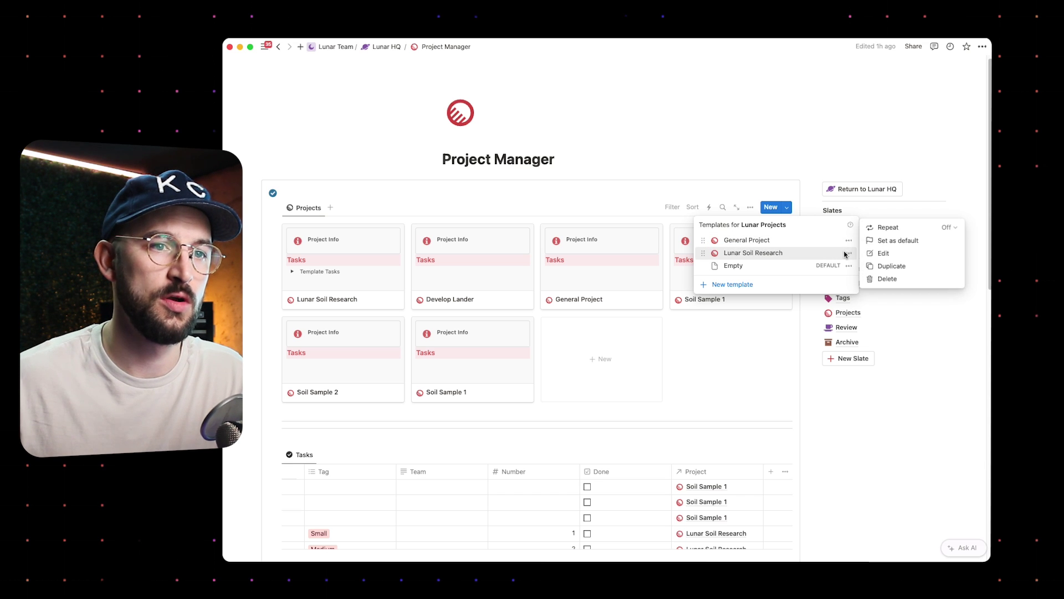
click(875, 255)
click(398, 79)
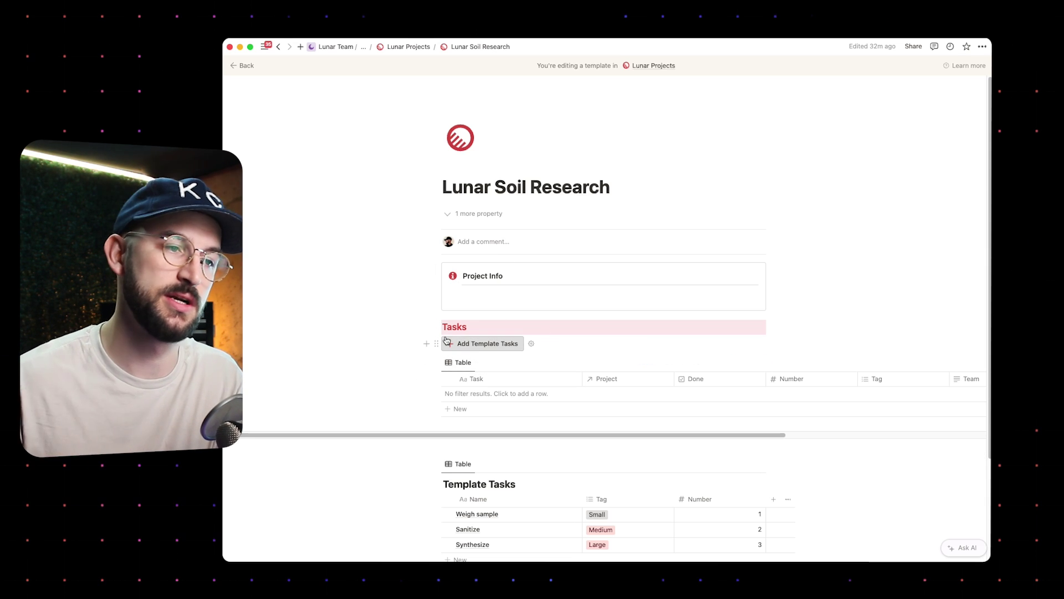
scroll(452, 340, down, 1)
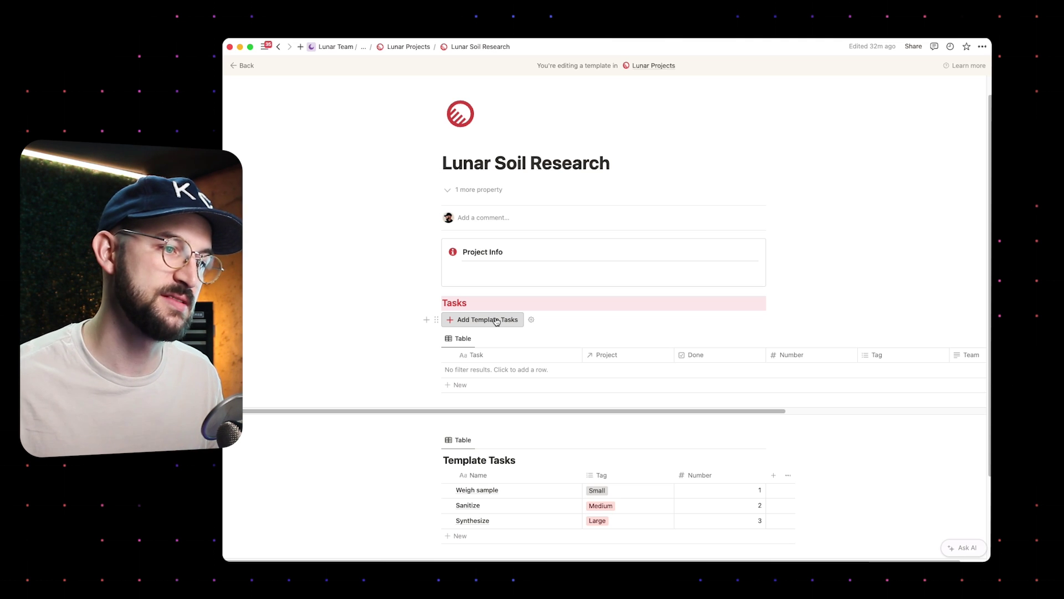
scroll(496, 320, down, 3)
click(459, 281)
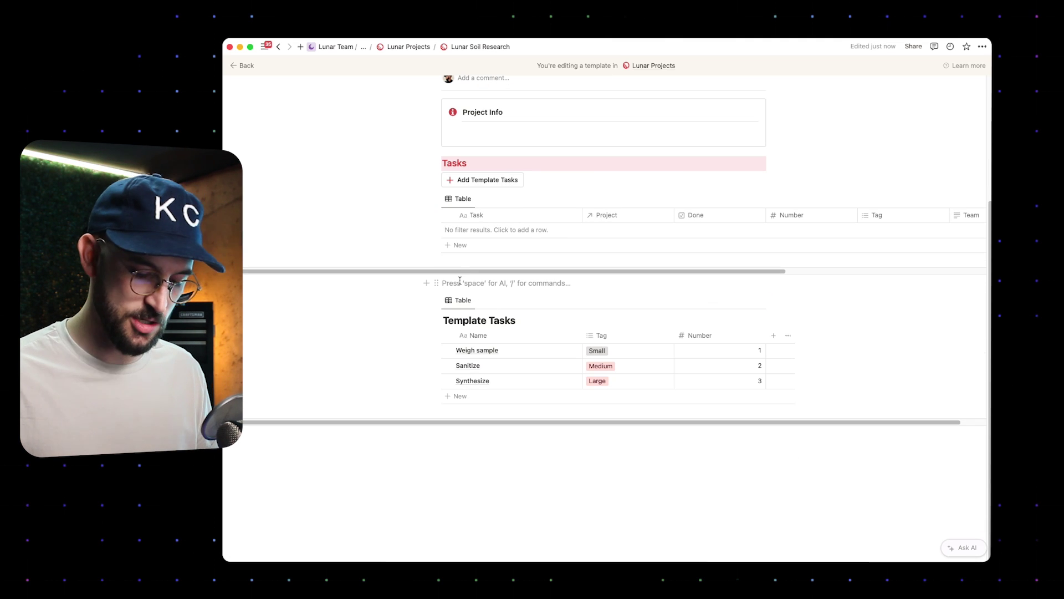
text(/)
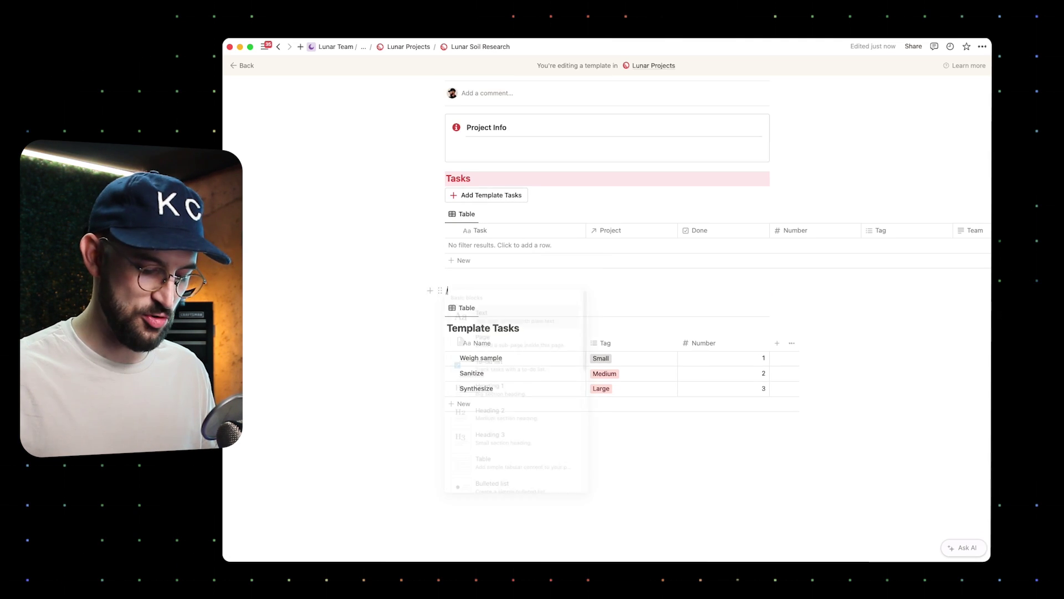
text(table)
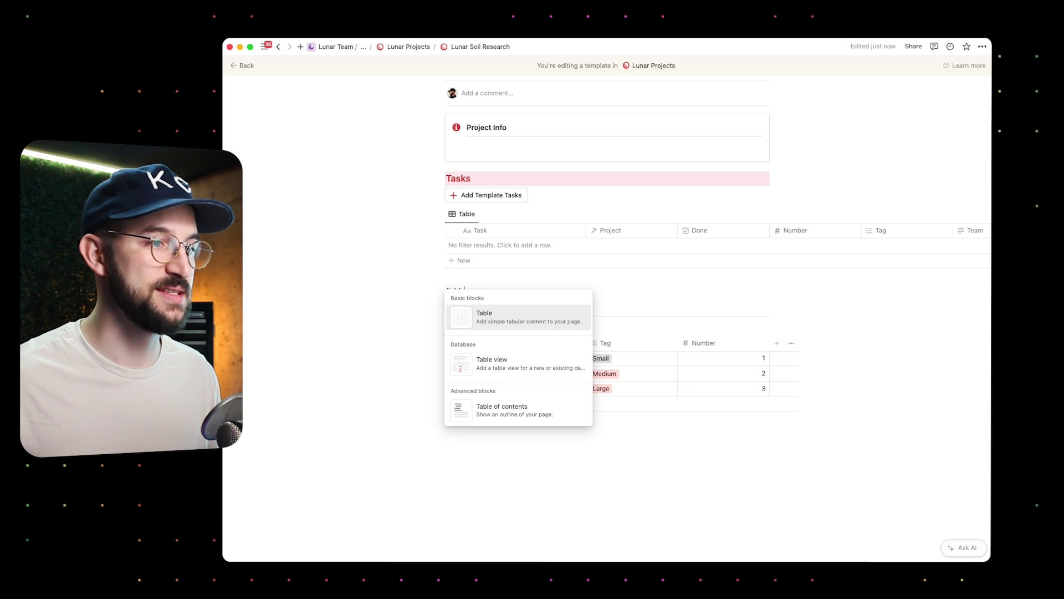
click(484, 367)
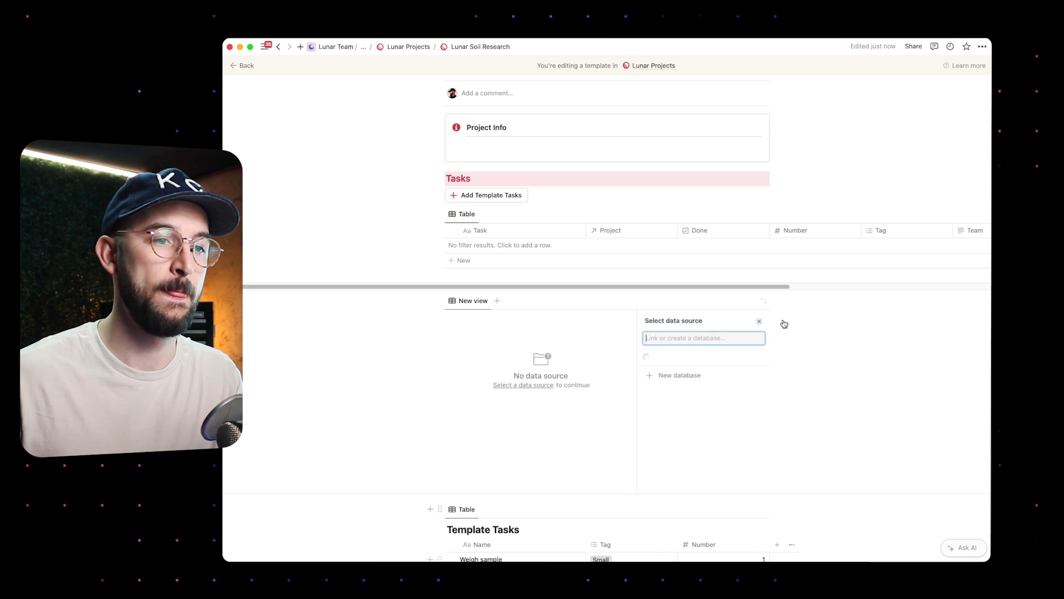
click(677, 478)
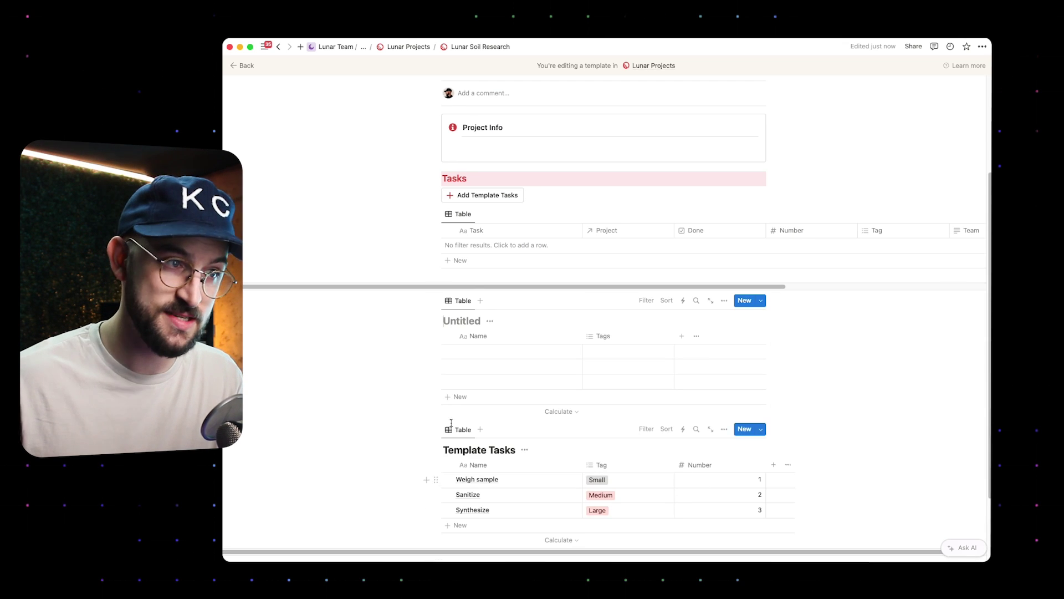
click(436, 301)
key(Delete)
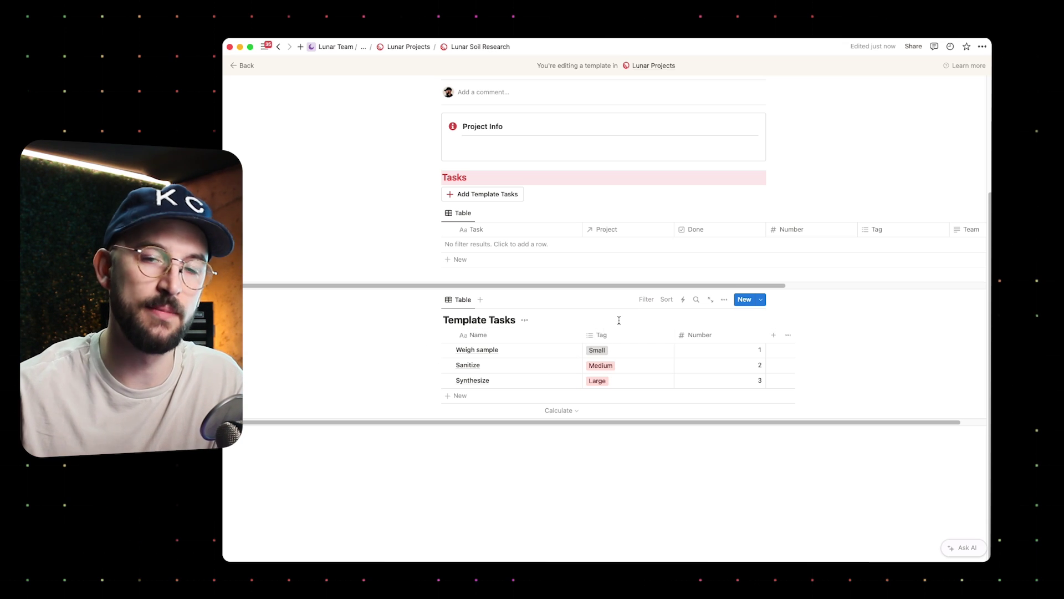
click(646, 350)
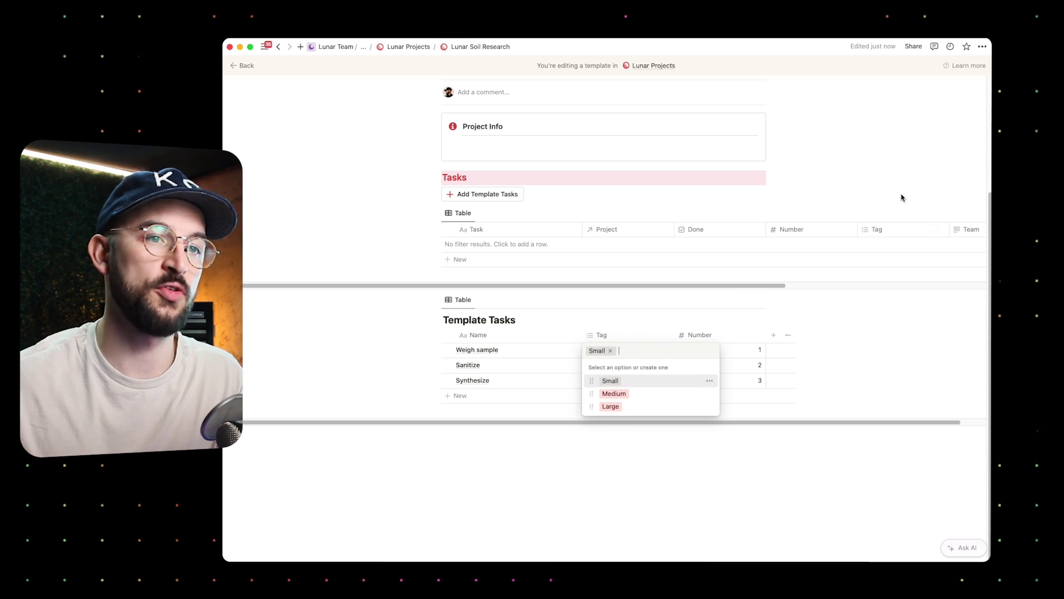
key(Escape)
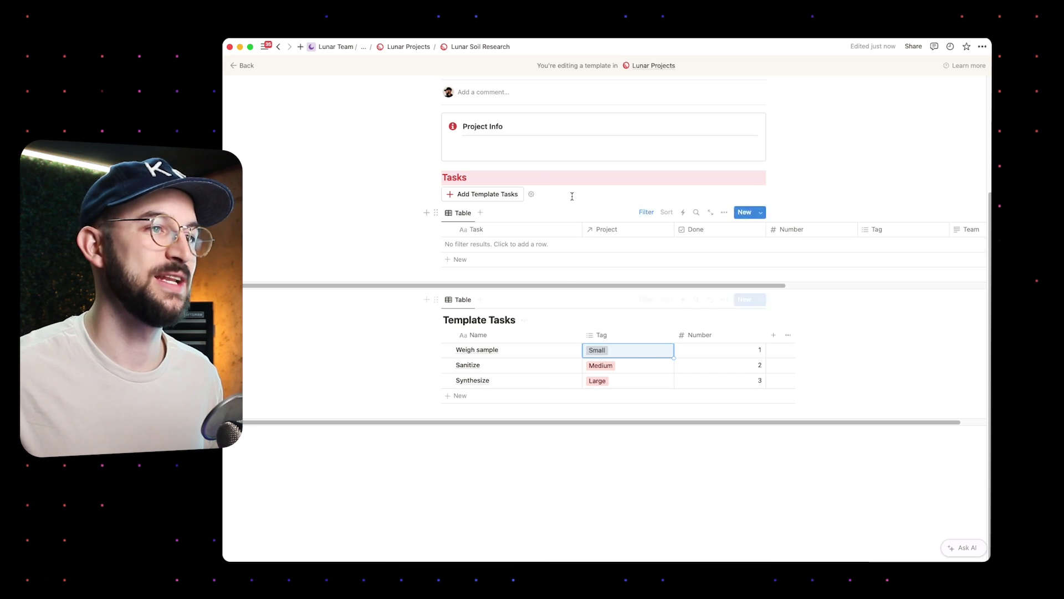
scroll(557, 259, up, 1)
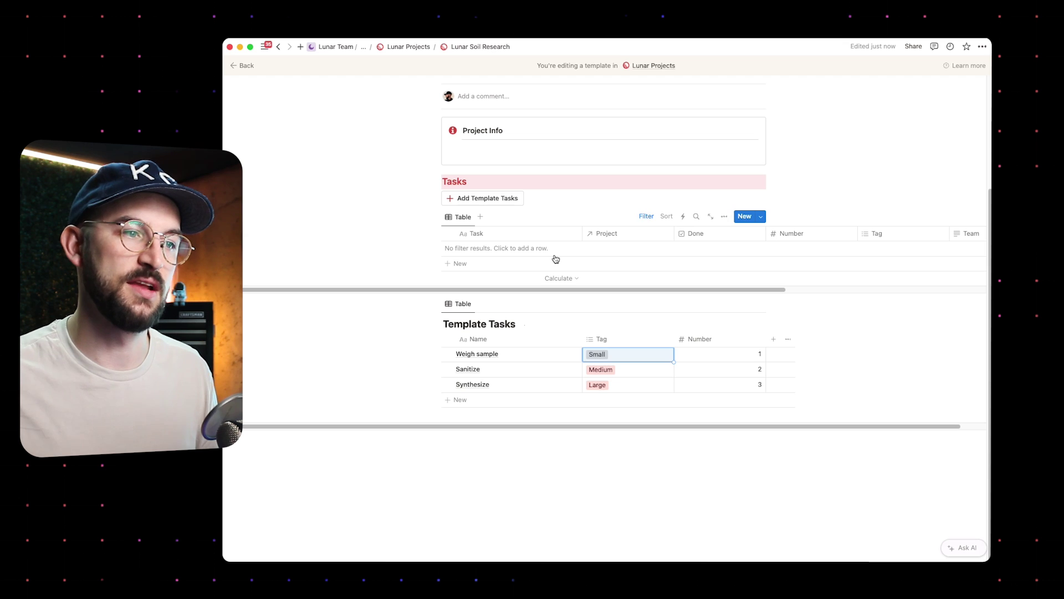
- Add a toggle block below the Tasks table using /toggle
scroll(427, 232, up, 1)
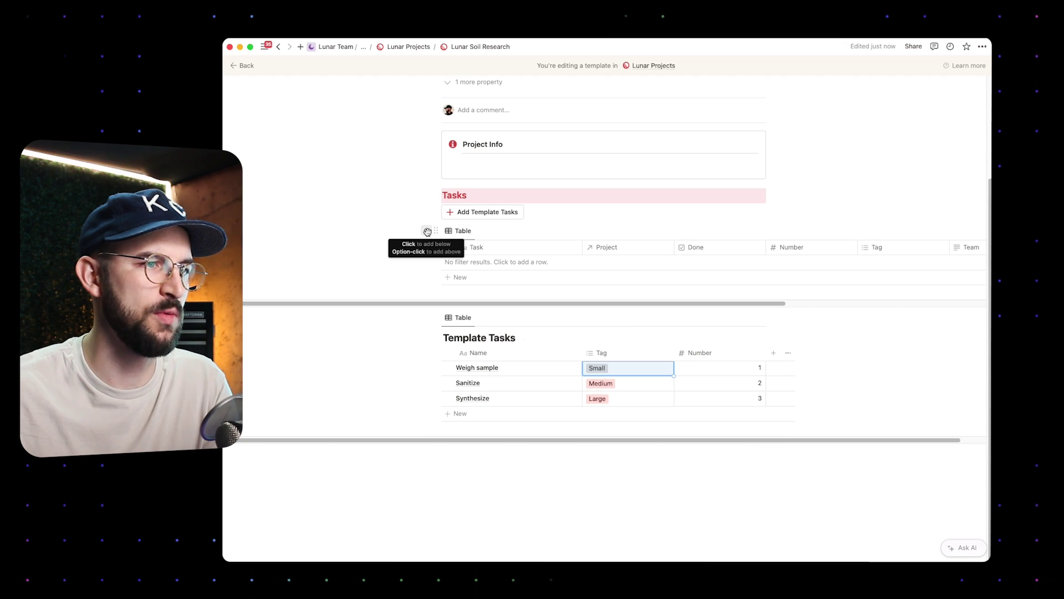
click(427, 231)
key(Escape)
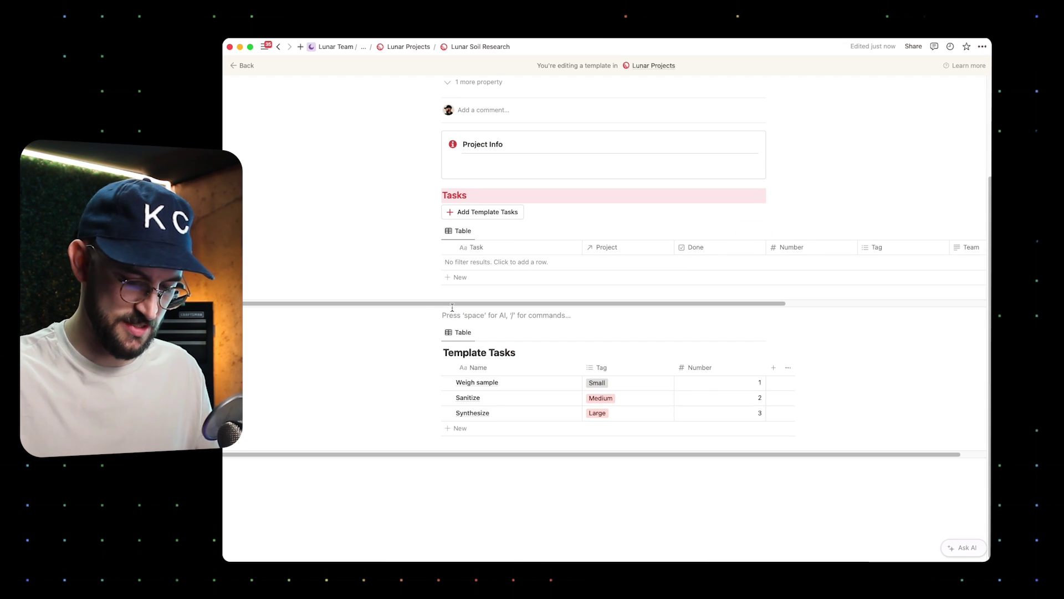
text(/togg)
key(Return)
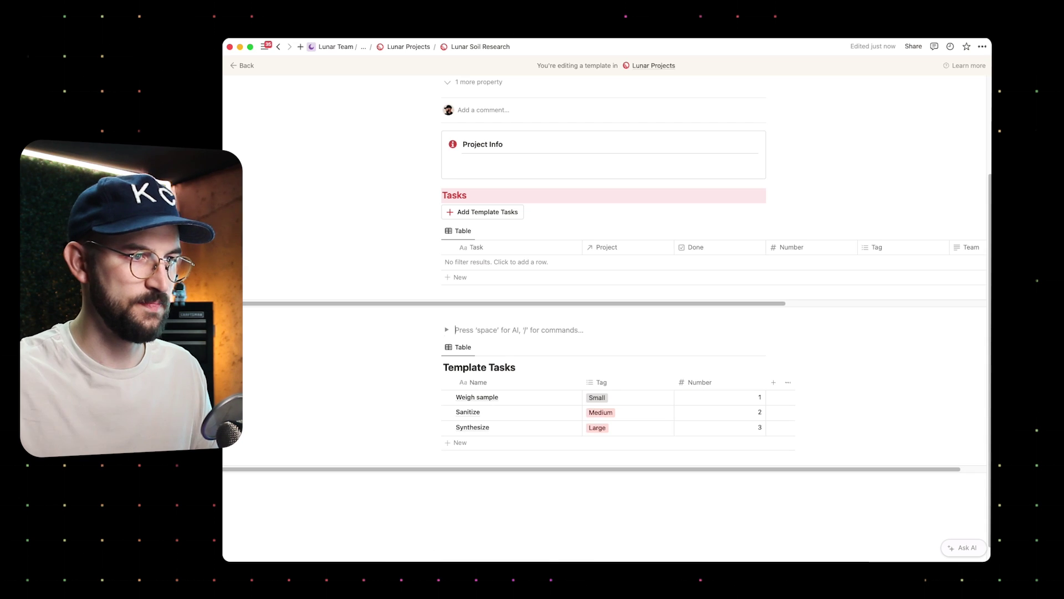
- Name the toggle Template Tasks, nest the table inside it, and return to Project Manager
text(Template)
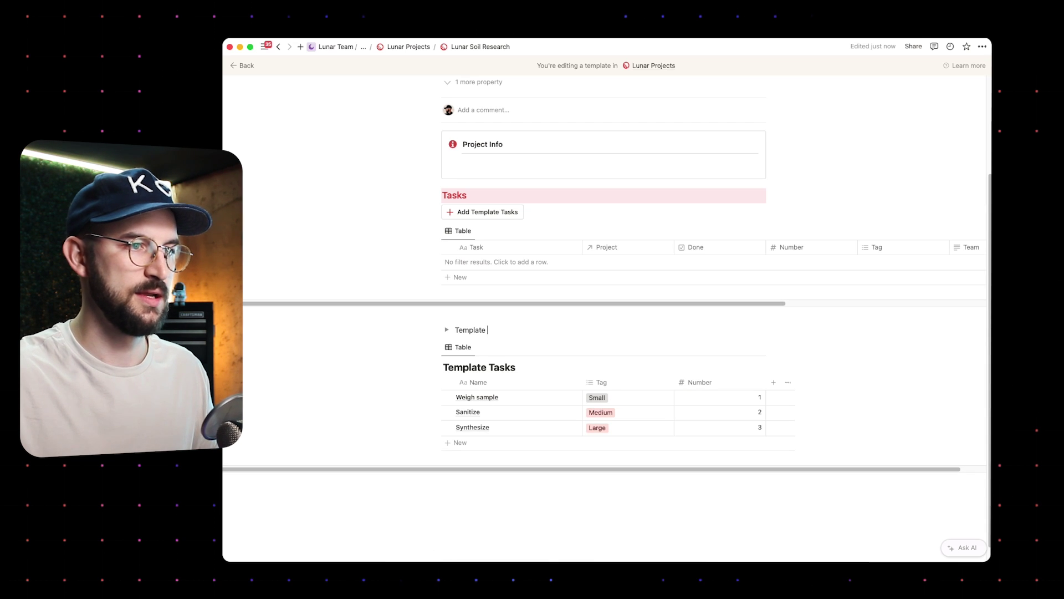
text( Tasks)
drag(436, 347, 459, 333)
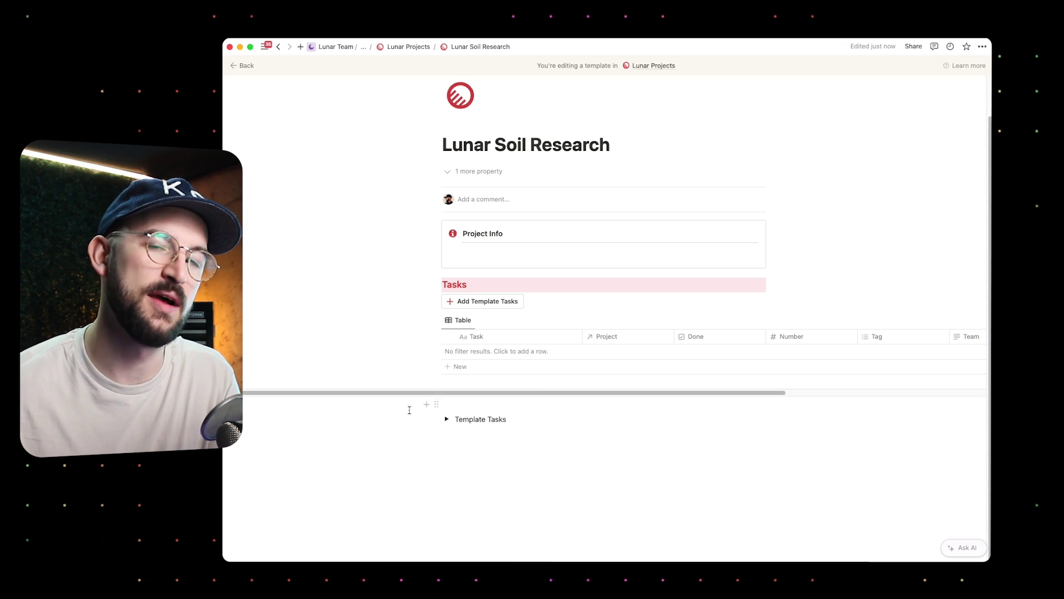
key(super+bracketleft)
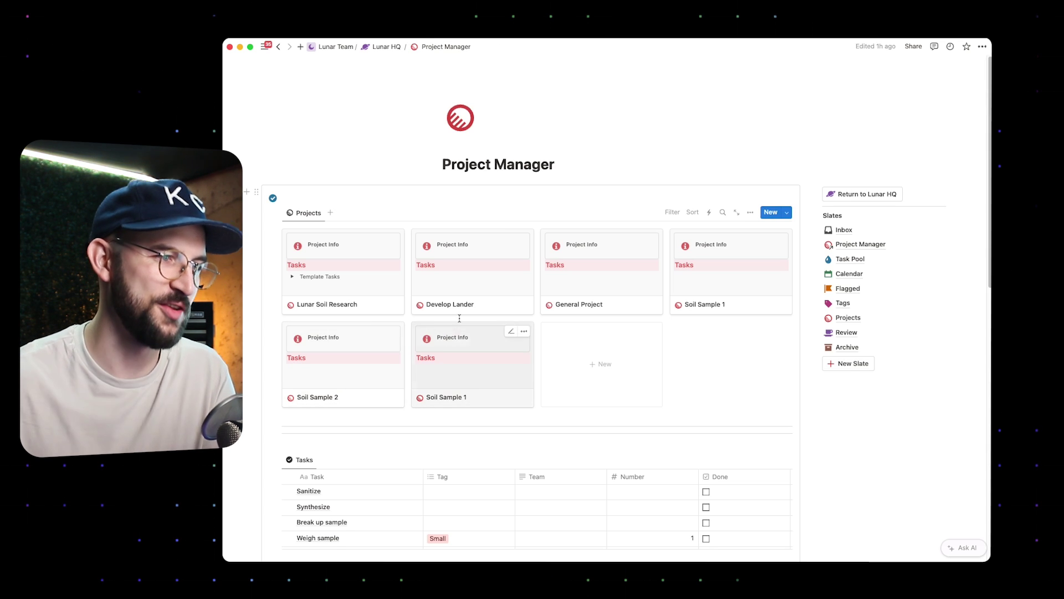
- Create Soil Sample 3 and drag Weigh sample, Sanitize and Synthesize from Template Tasks into Tasks
click(771, 212)
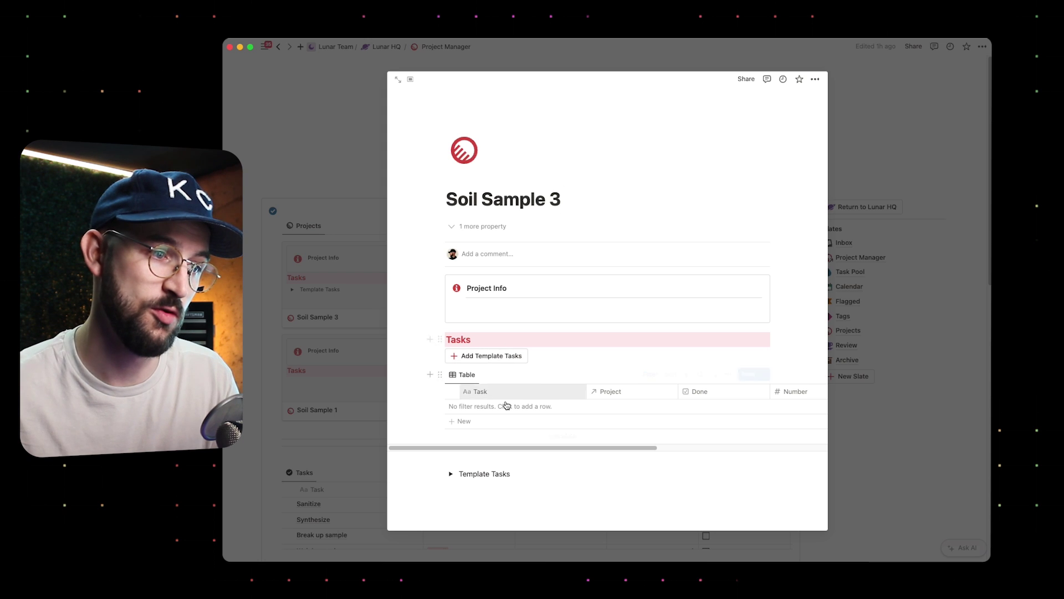
click(451, 474)
scroll(499, 460, down, 3)
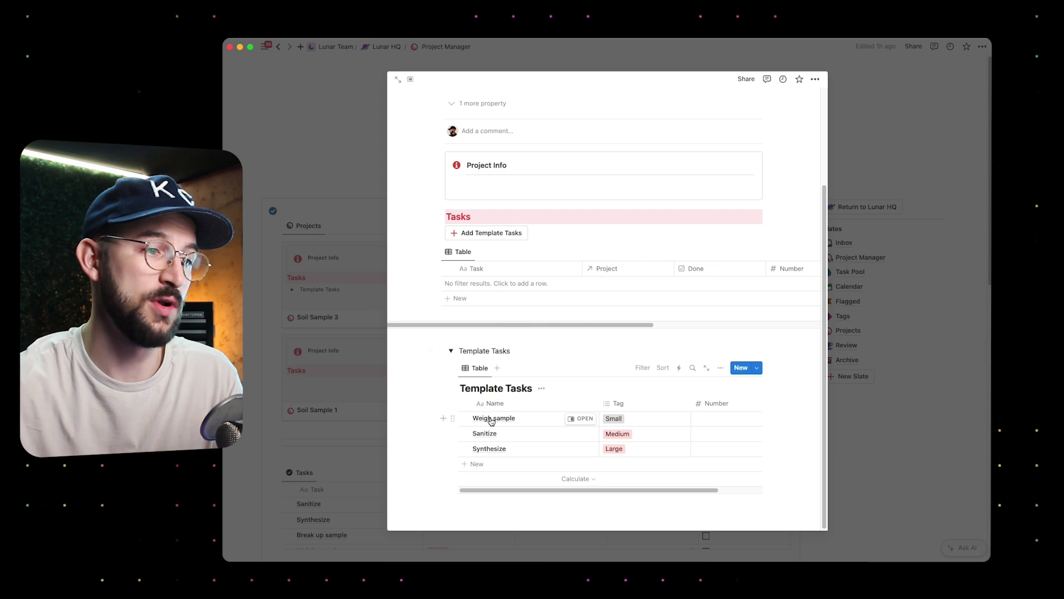
drag(421, 418, 443, 460)
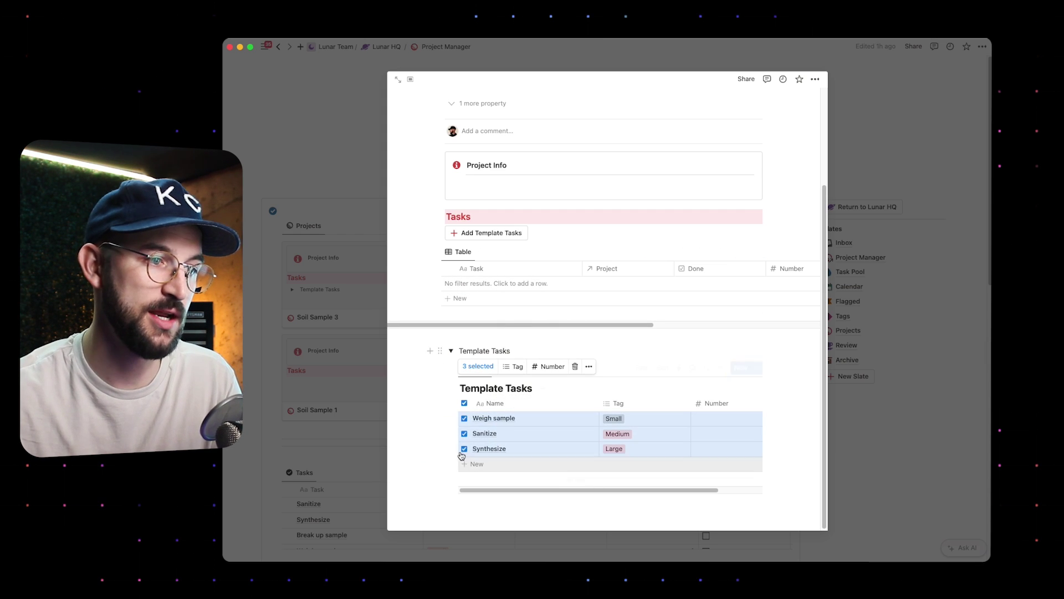
click(427, 421)
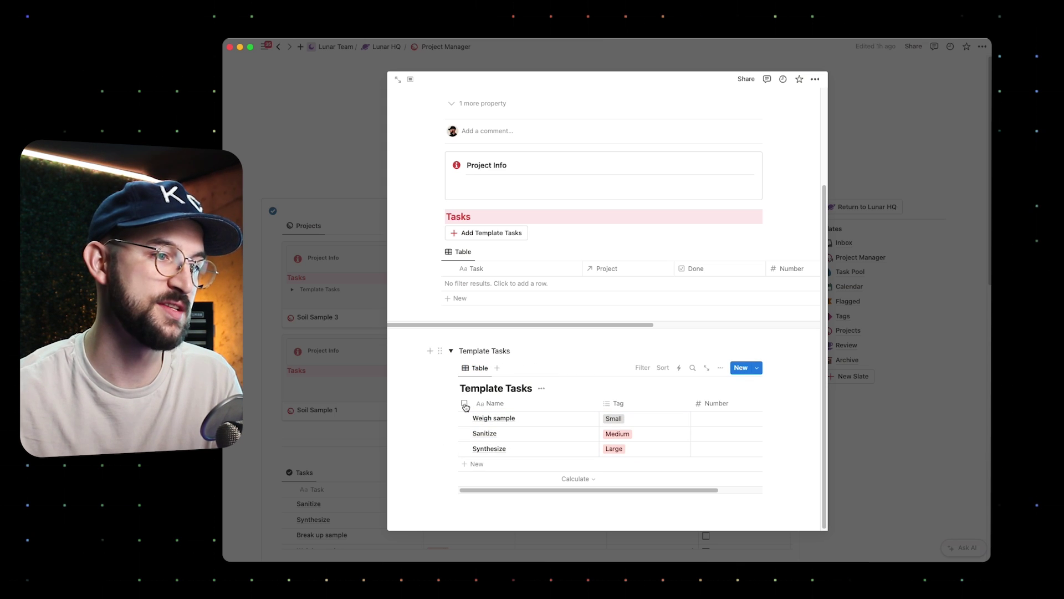
click(465, 404)
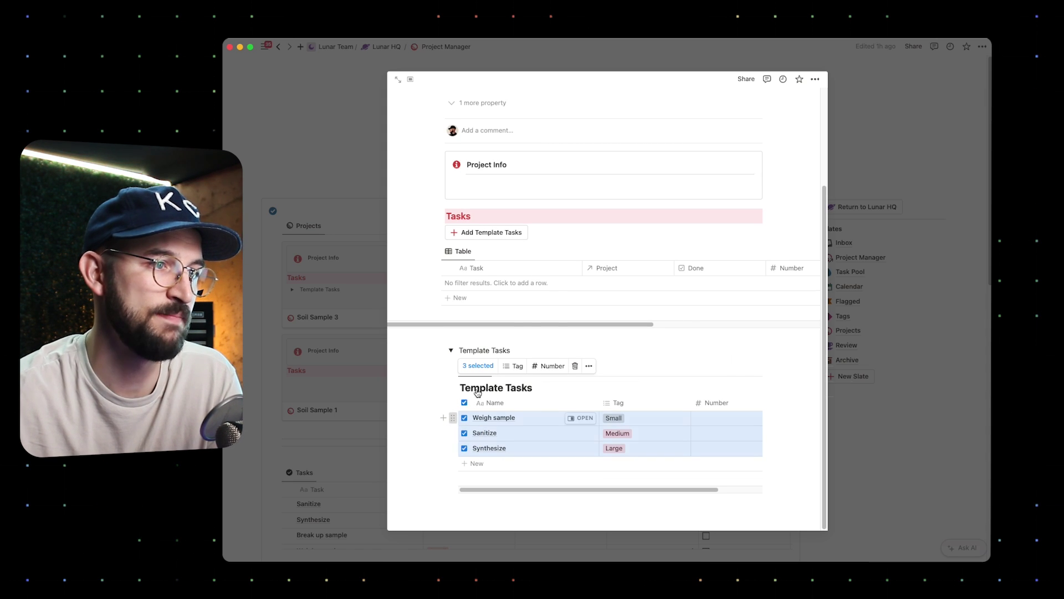
drag(454, 421, 493, 284)
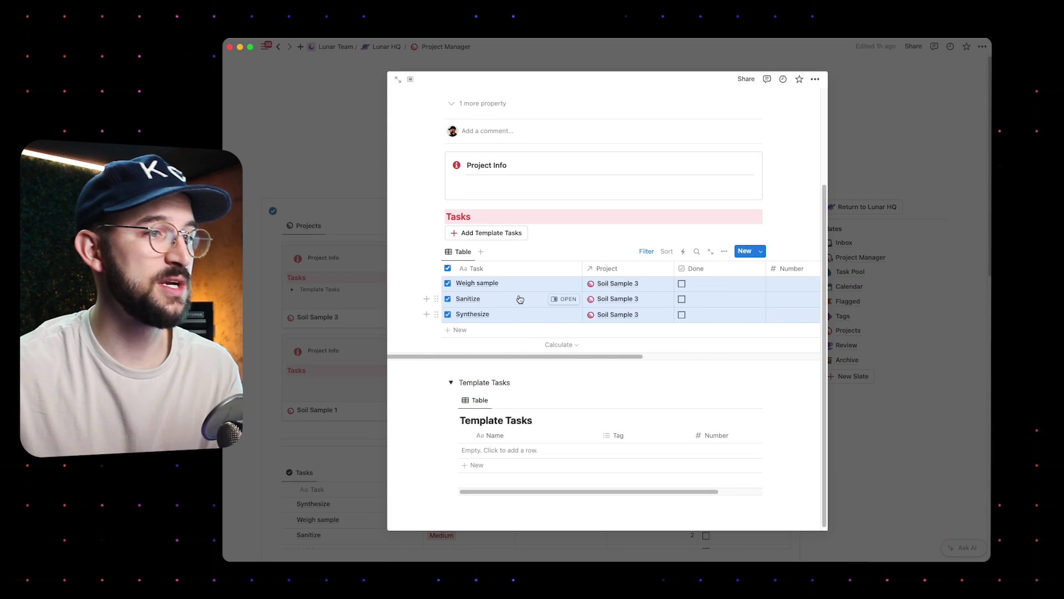
- Show the Project: Soil Sample 3 filter, verify the tasks' Number and Tag values, collapse Template Tasks
click(645, 251)
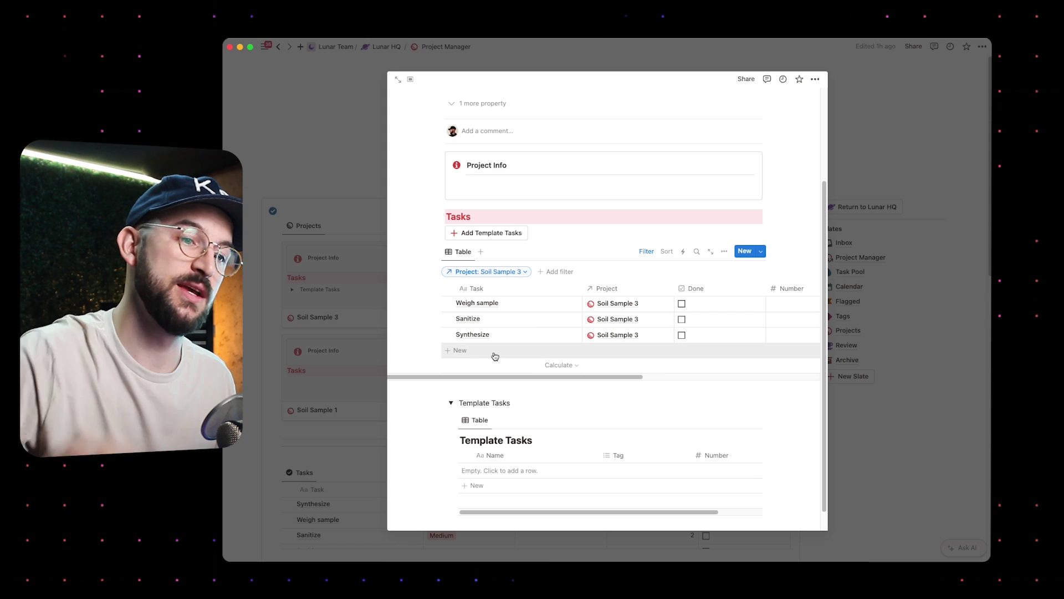
scroll(510, 416, down, 1)
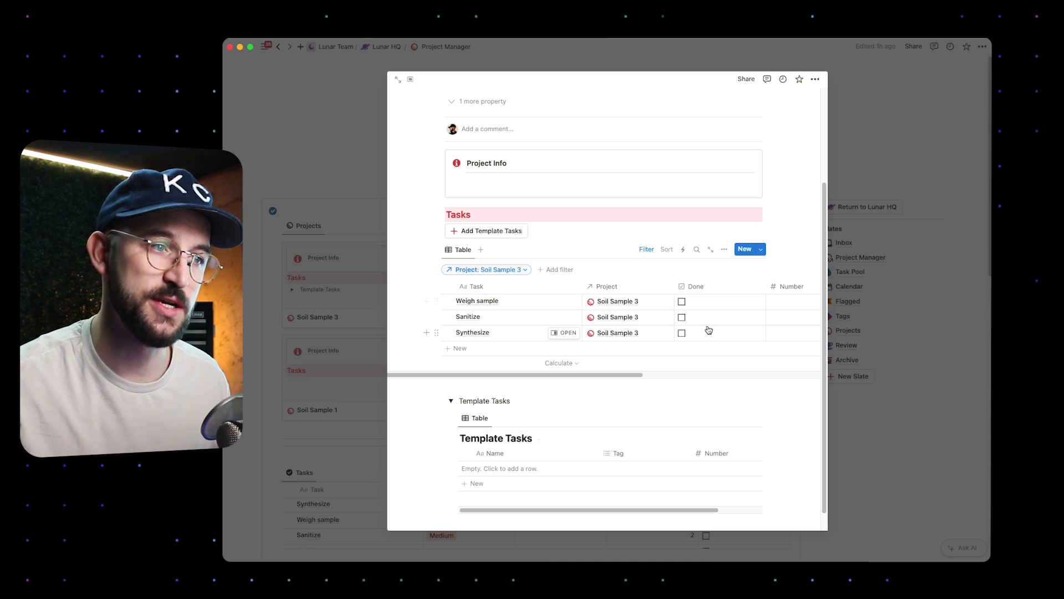
scroll(705, 327, right, 5)
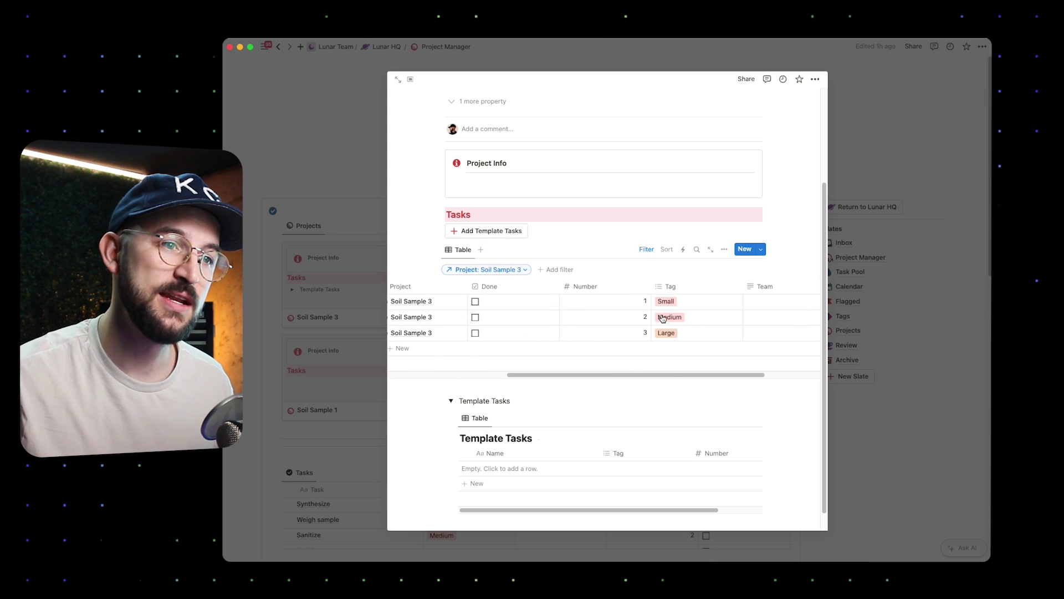
click(609, 304)
key(Escape)
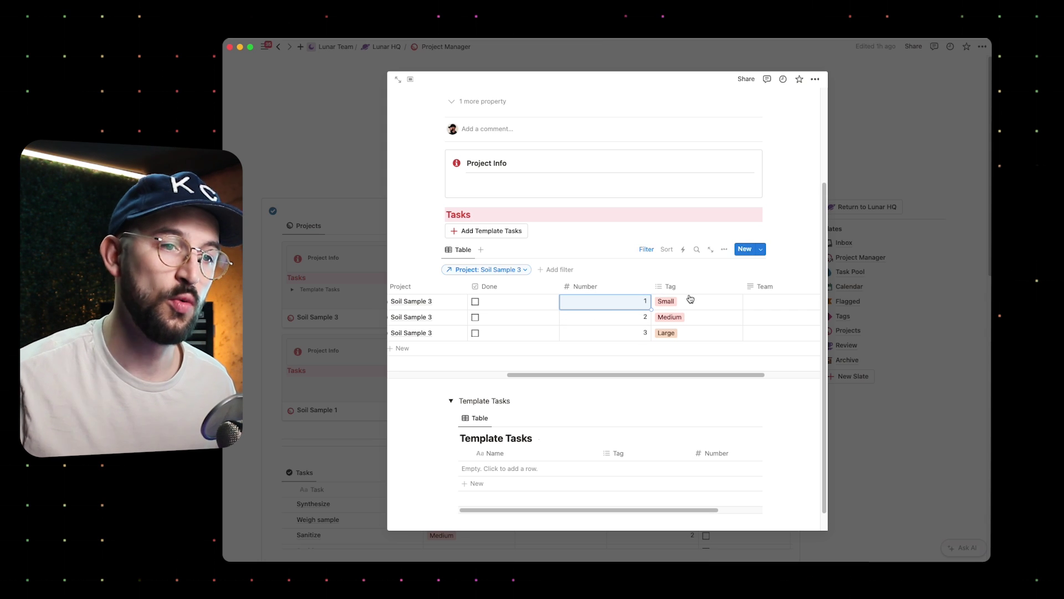
scroll(688, 299, left, 5)
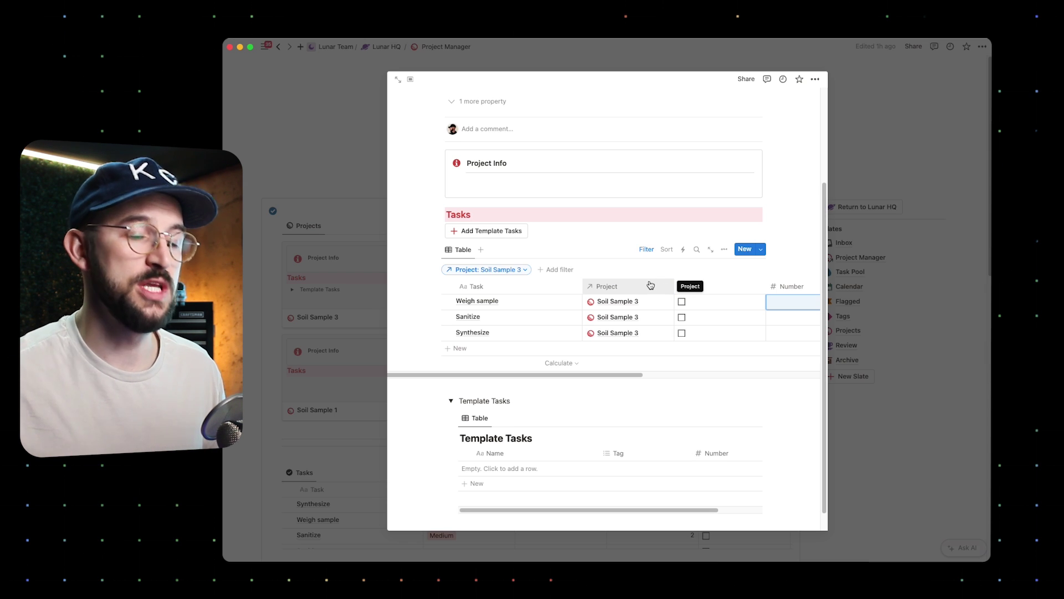
scroll(620, 332, down, 1)
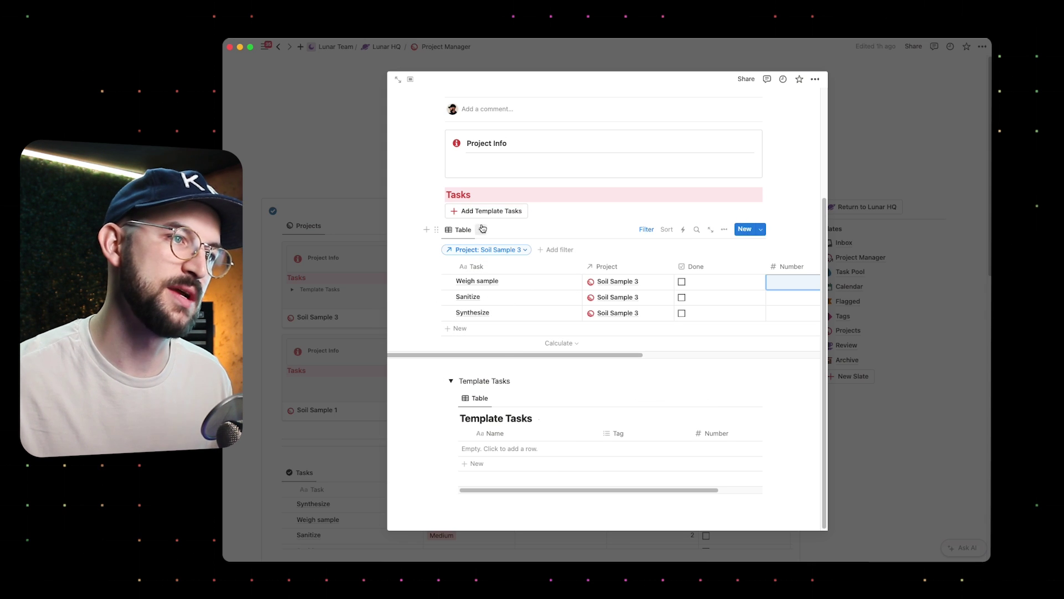
scroll(551, 244, up, 1)
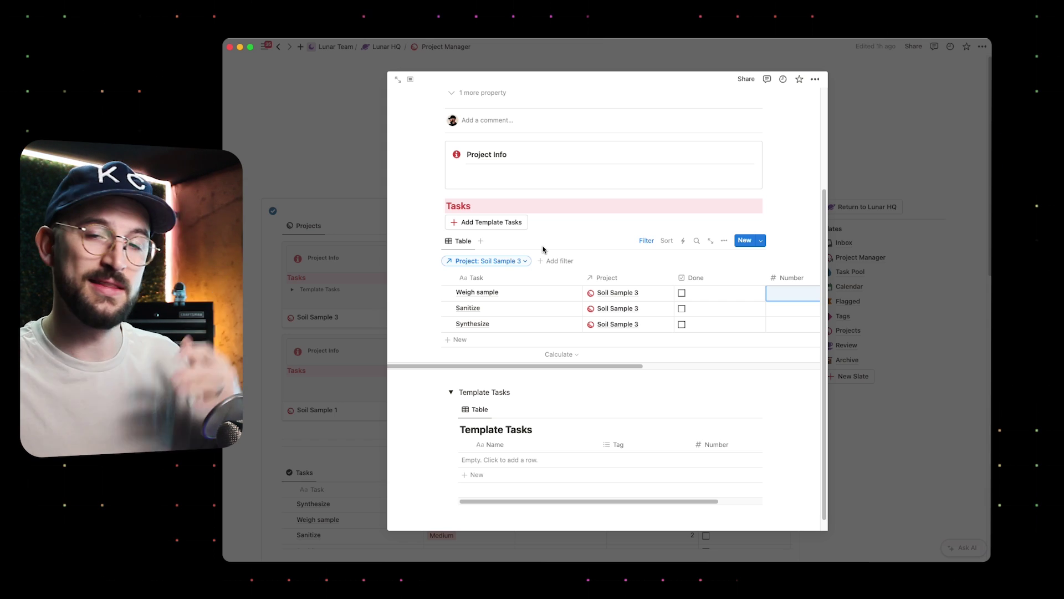
scroll(544, 249, down, 1)
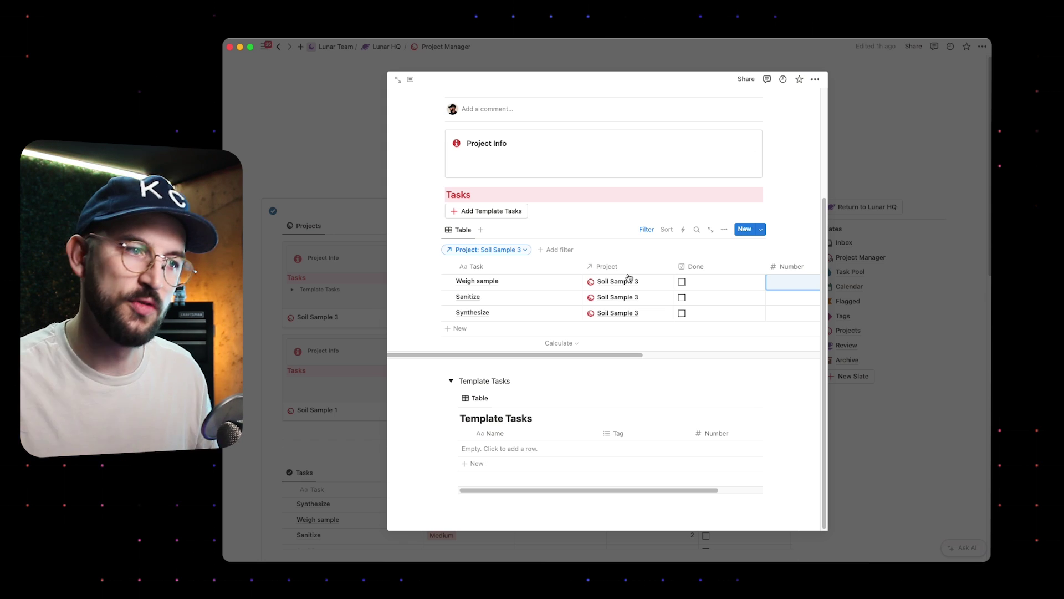
click(450, 381)
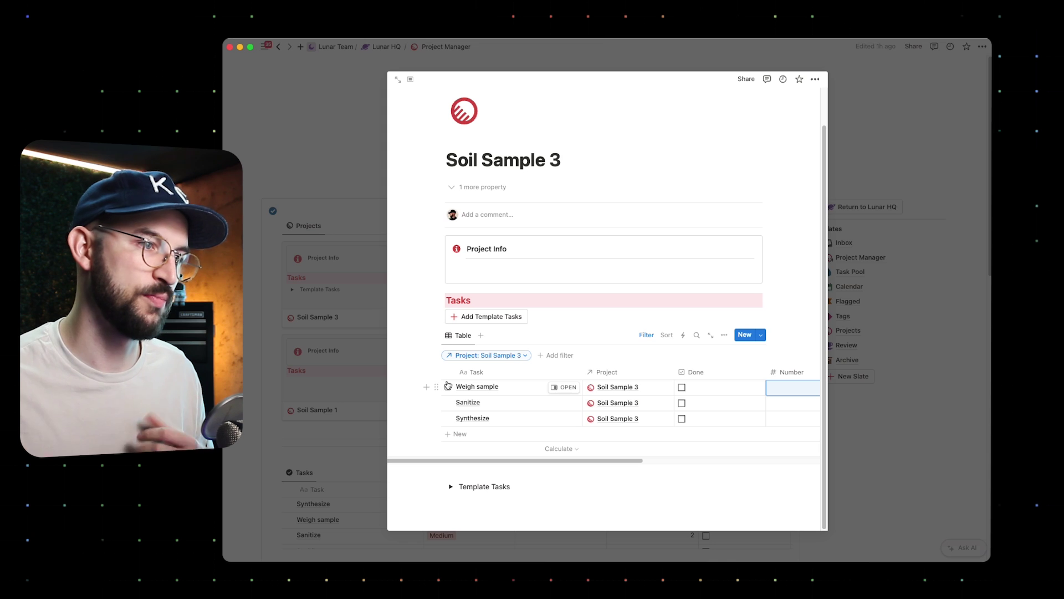
- Close Soil Sample 3 and open Mission Planning from Lunar HQ's Teams list
key(Escape)
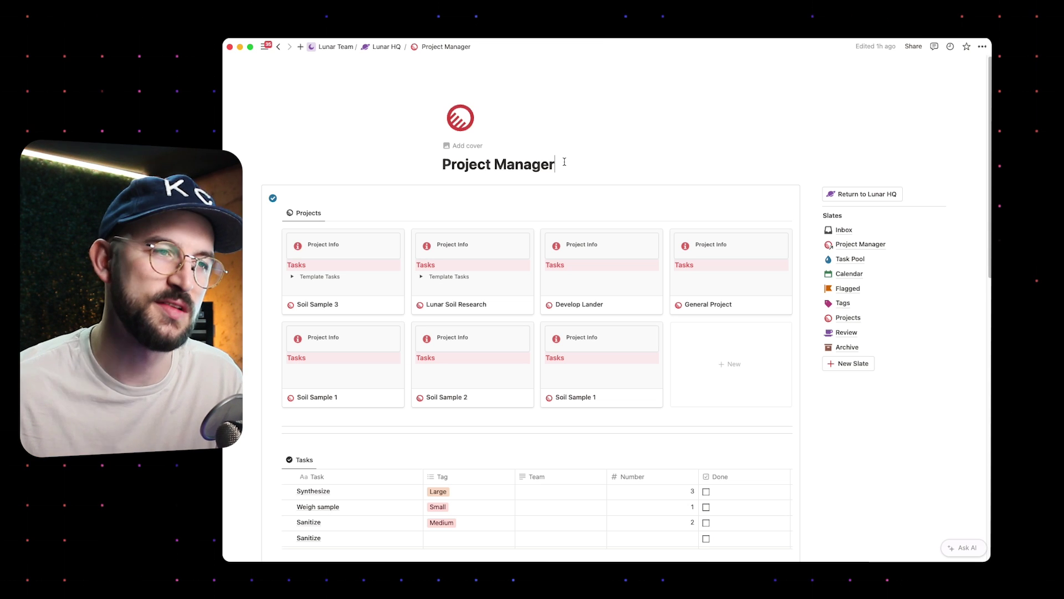
click(564, 162)
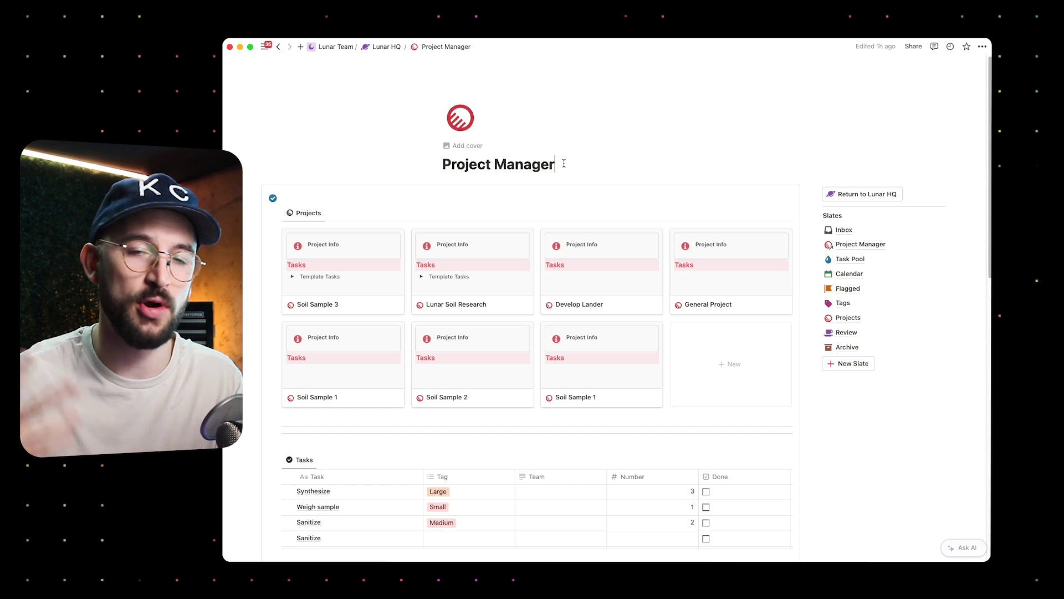
click(864, 194)
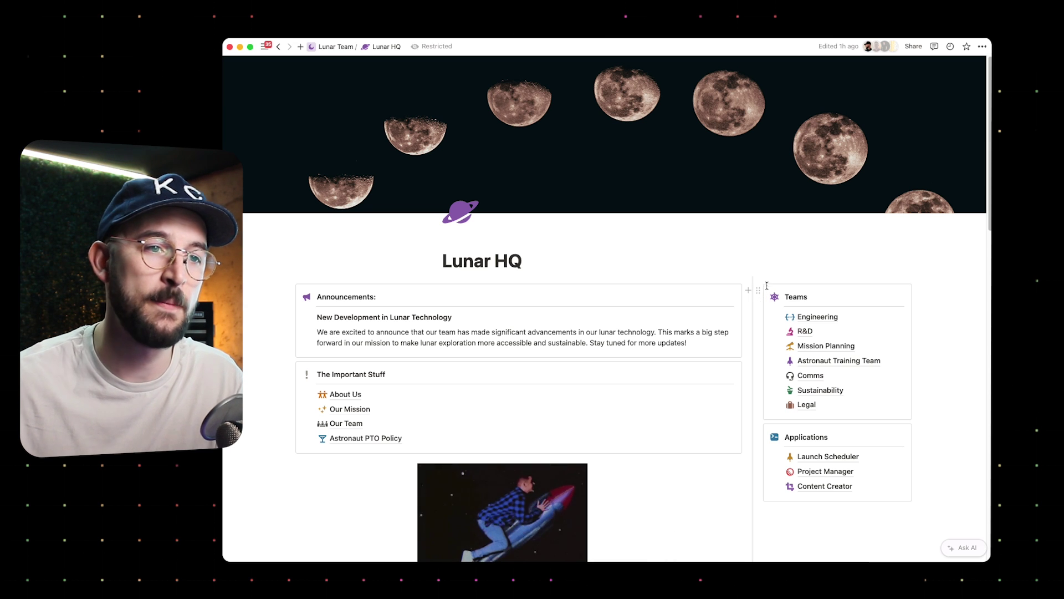
click(638, 260)
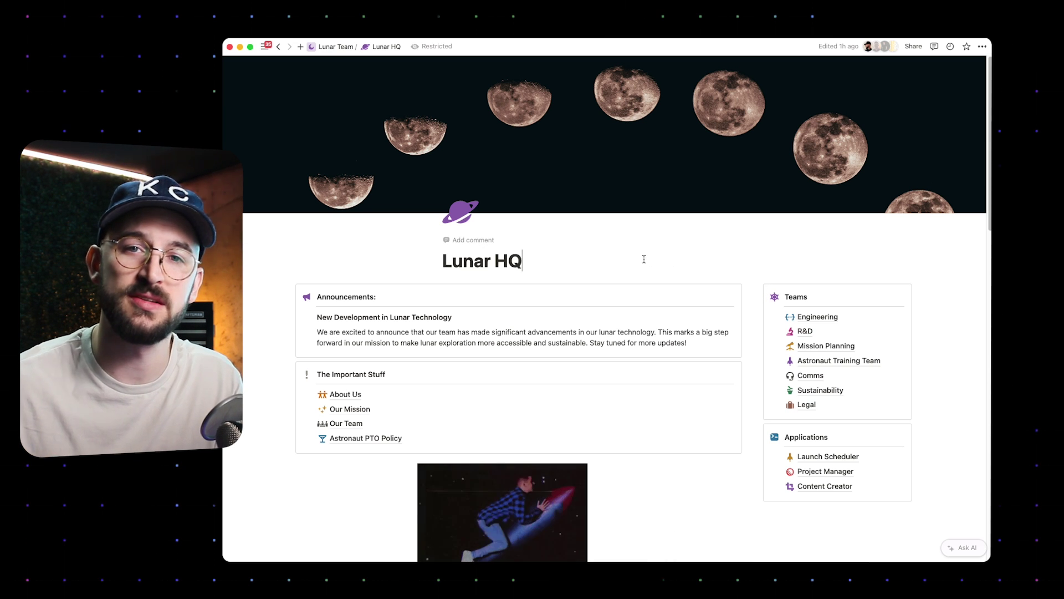
mouse_move(873, 352)
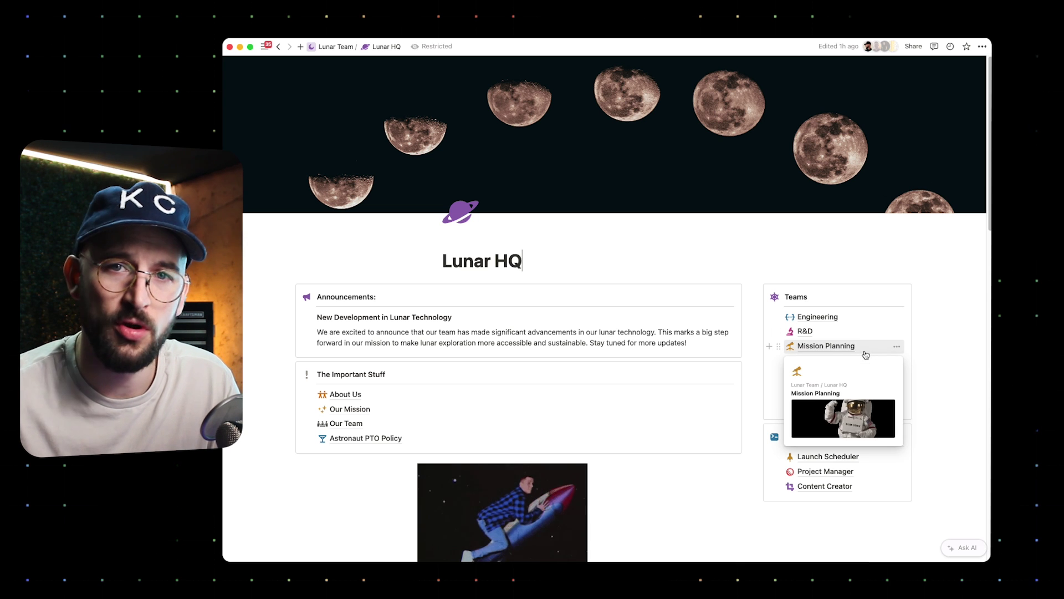
click(873, 349)
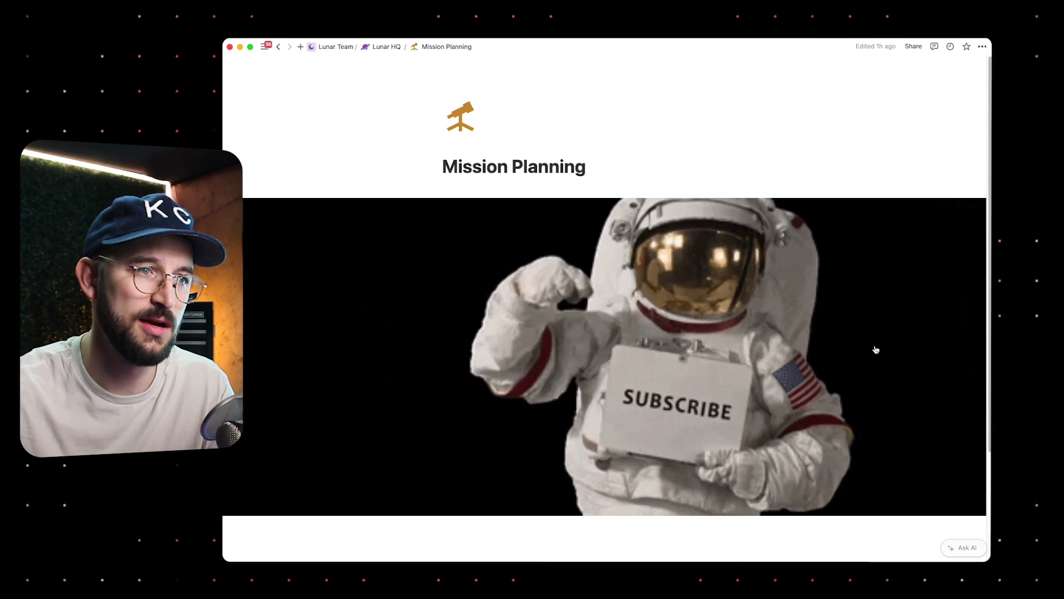